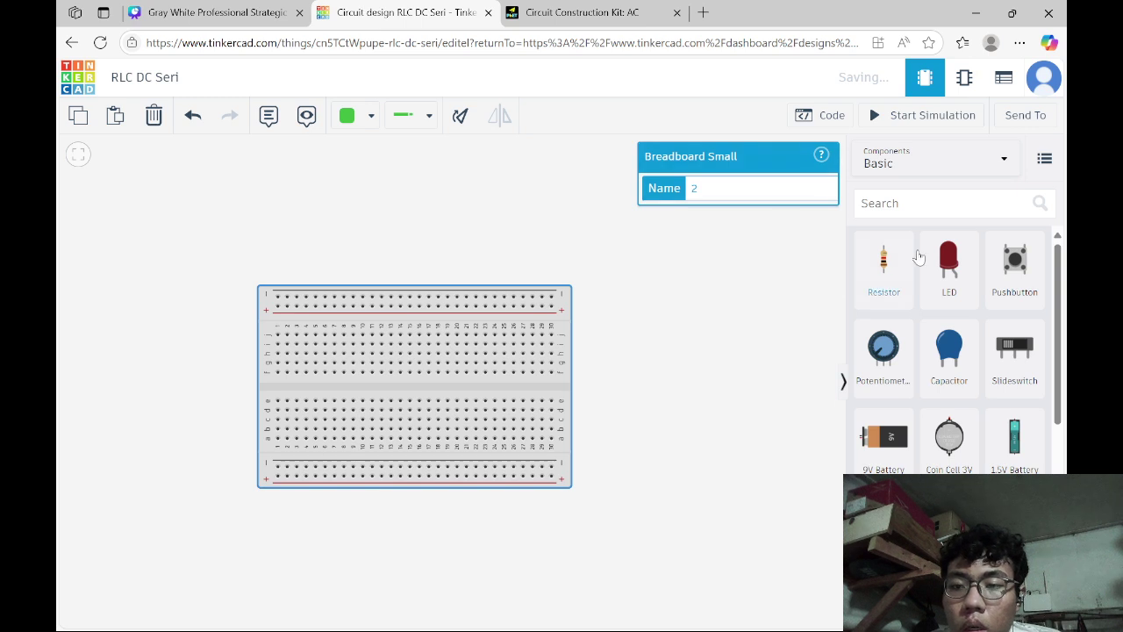
Step: Switch the component library from the Basic set to all components
click(576, 429)
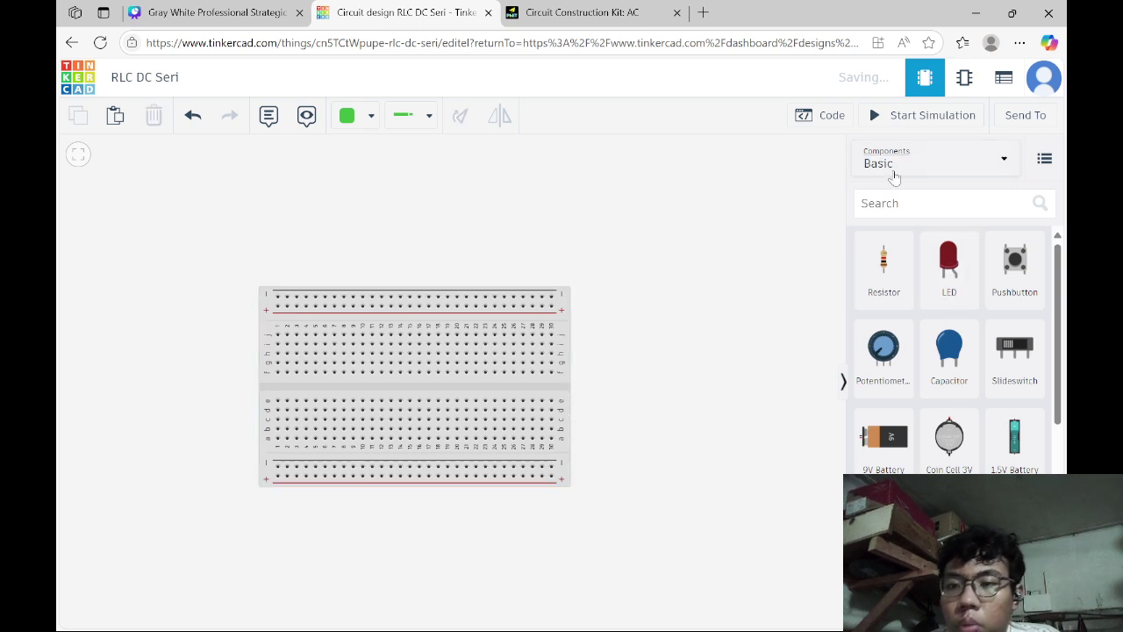
click(920, 171)
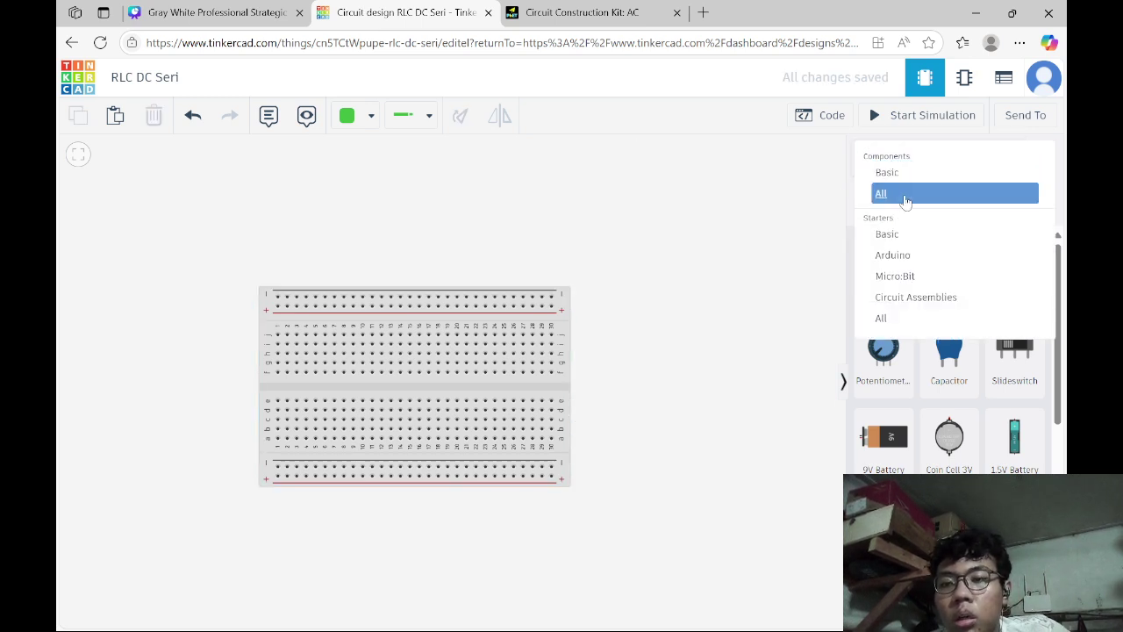
click(902, 191)
Step: Find the Power Supply in the component library and place one above the breadboard
scroll(986, 379, down, 2)
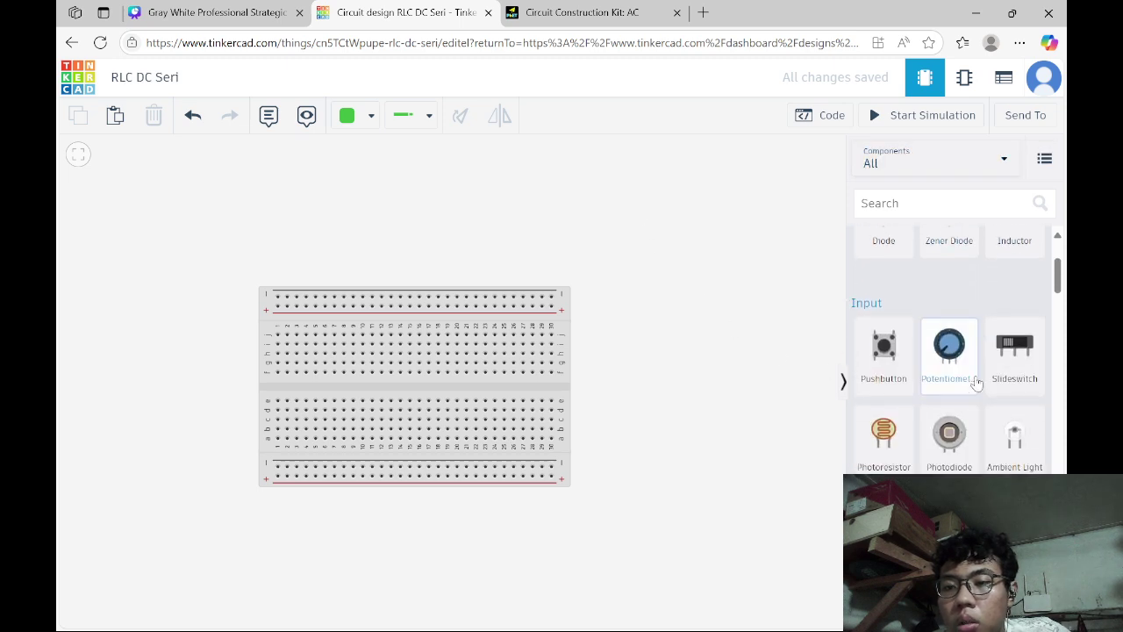
scroll(956, 399, down, 3)
click(456, 332)
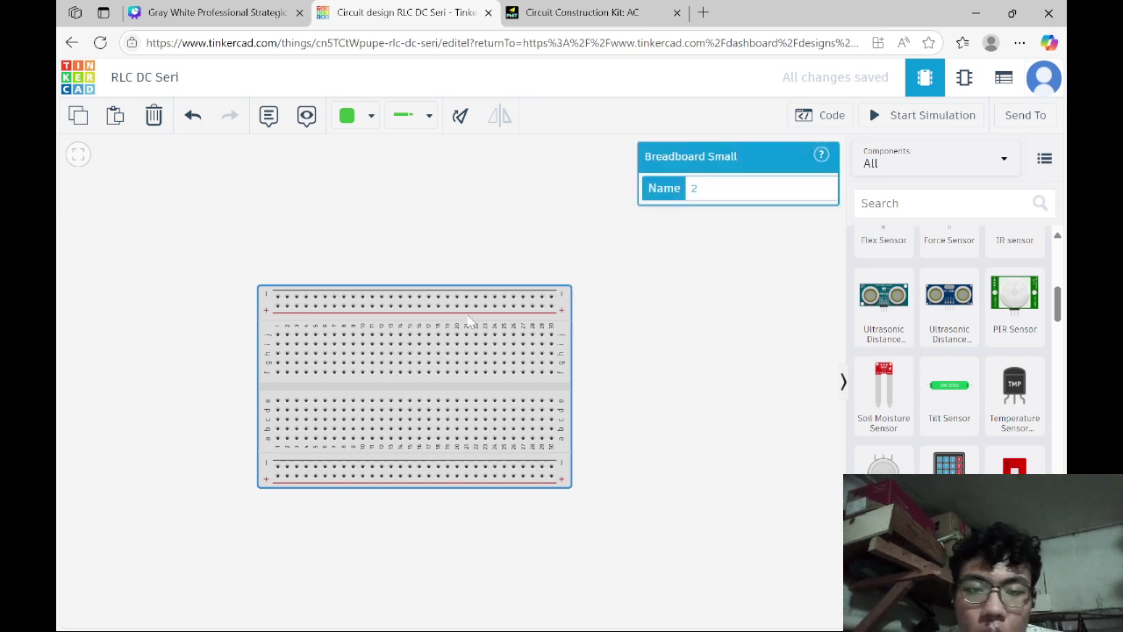
scroll(933, 463, down, 10)
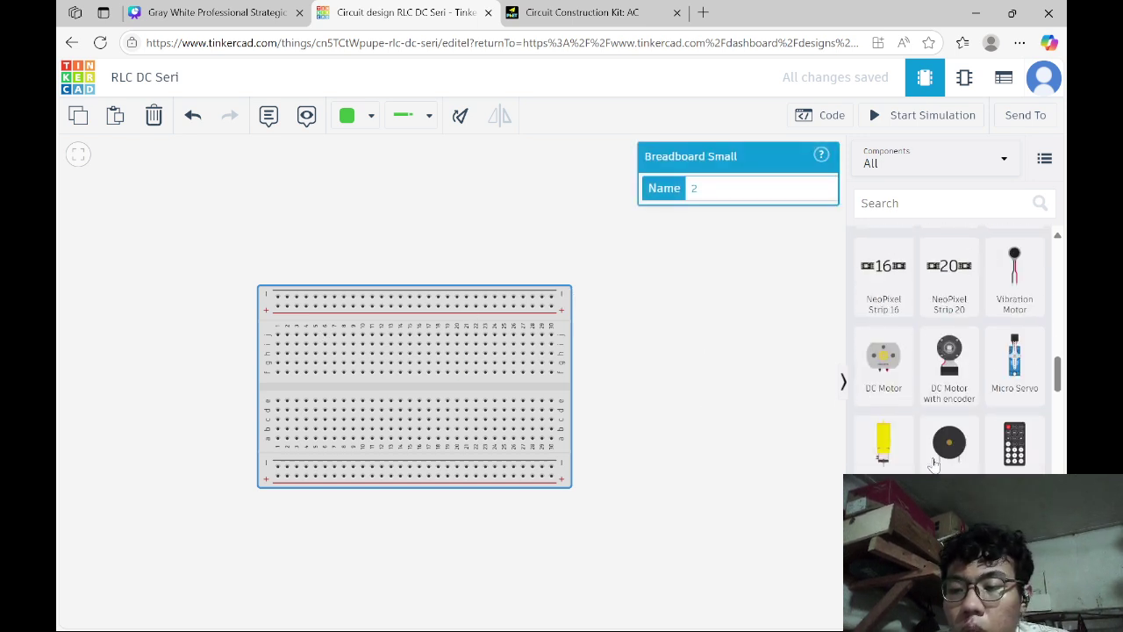
scroll(934, 463, up, 3)
scroll(920, 386, down, 6)
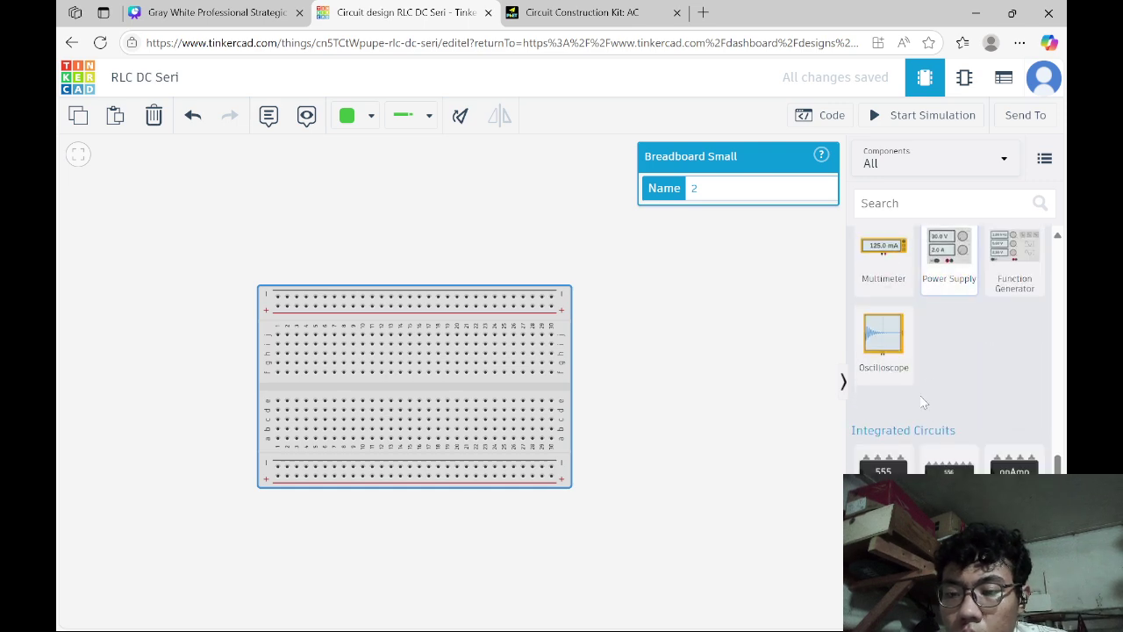
scroll(969, 348, down, 5)
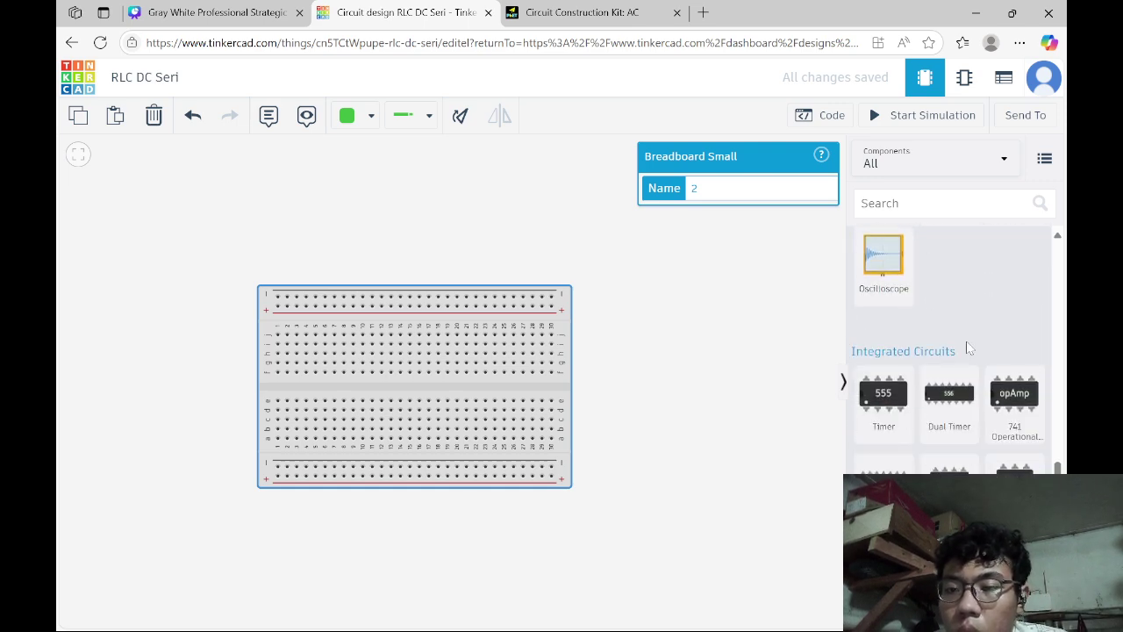
scroll(966, 353, up, 3)
scroll(966, 352, up, 6)
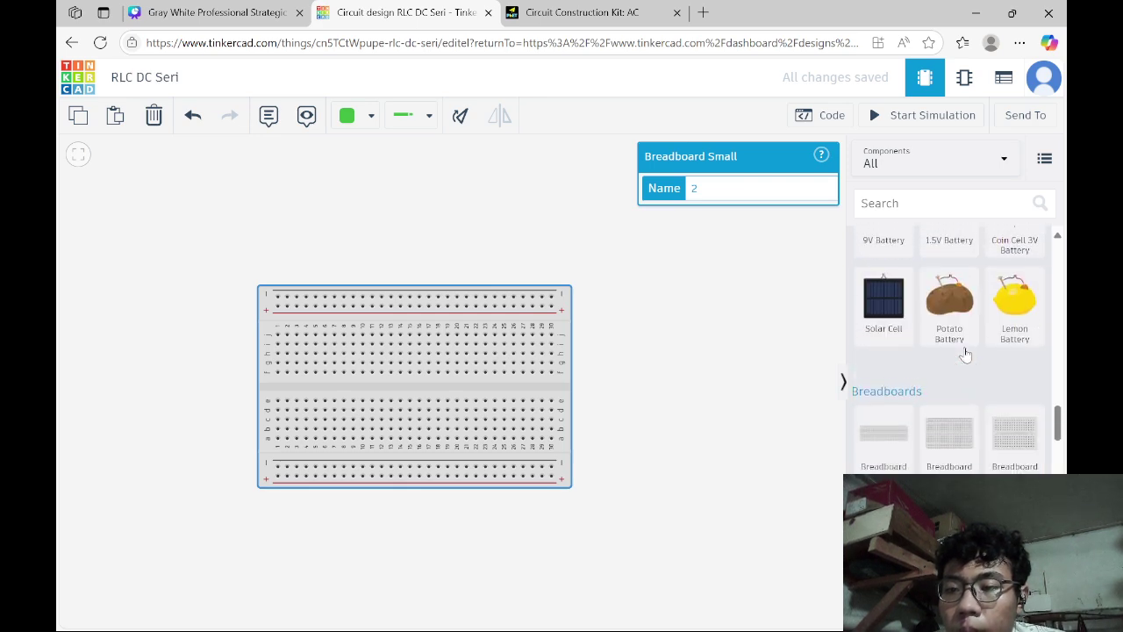
scroll(965, 366, down, 8)
scroll(963, 367, up, 3)
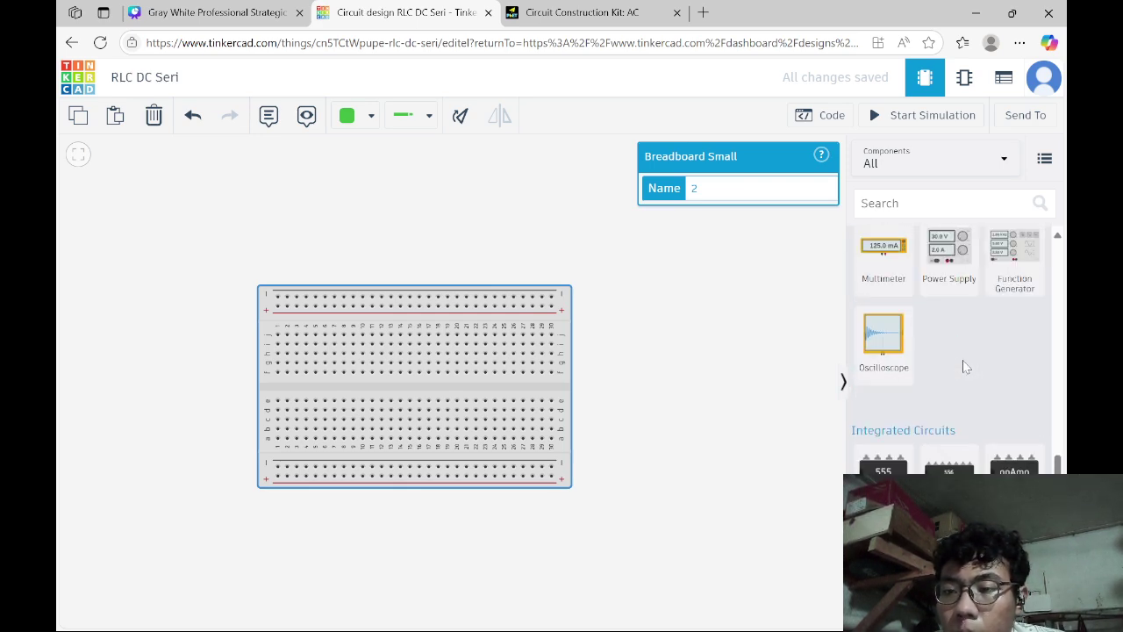
drag(954, 264, 519, 253)
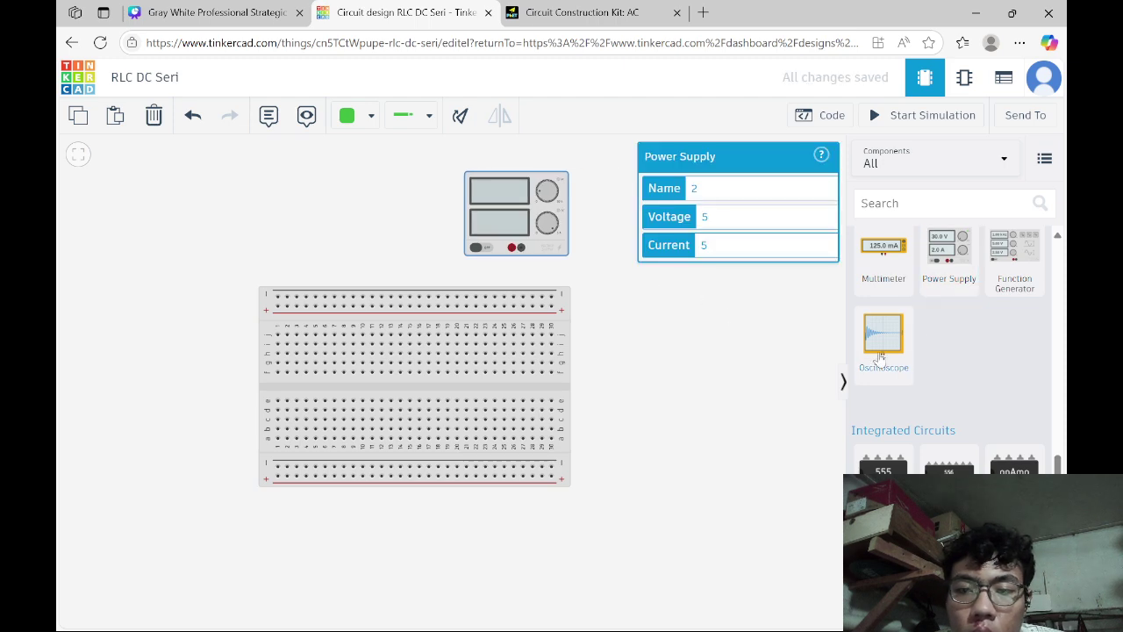
Step: Add three resistors around the breadboard, one on its left side and two on its right
scroll(957, 370, up, 8)
scroll(952, 386, down, 3)
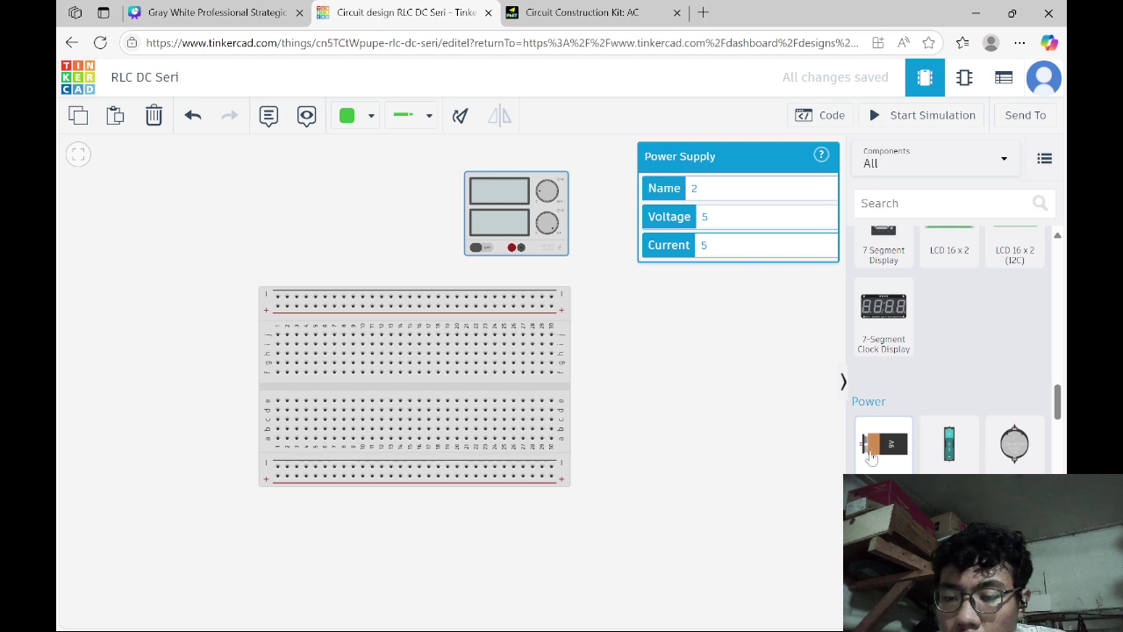
scroll(958, 368, up, 10)
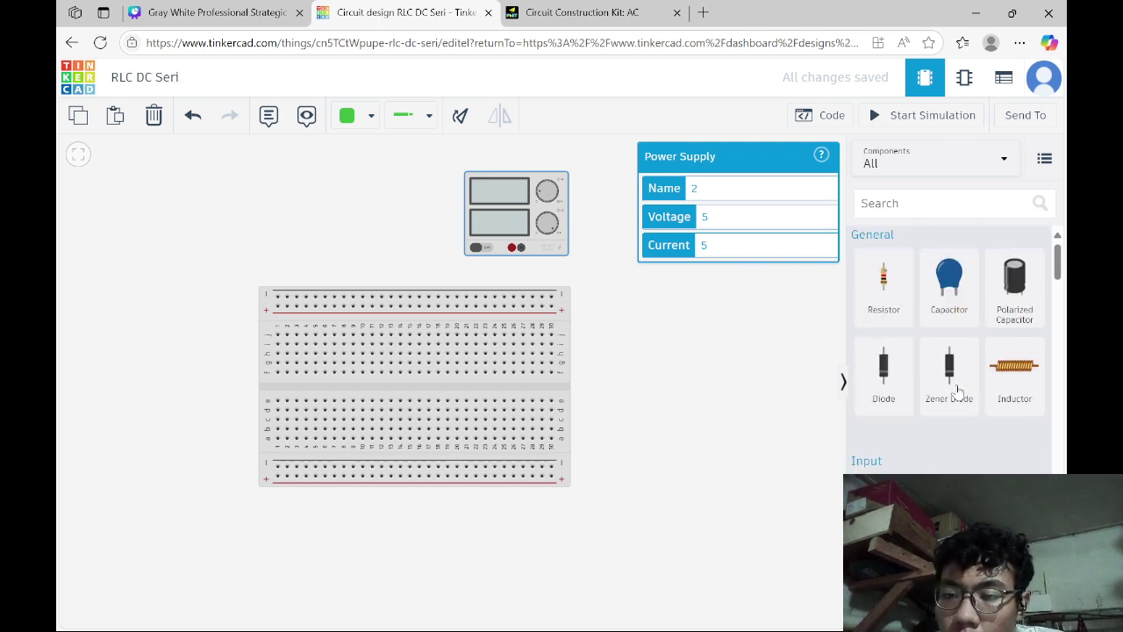
drag(869, 296, 195, 419)
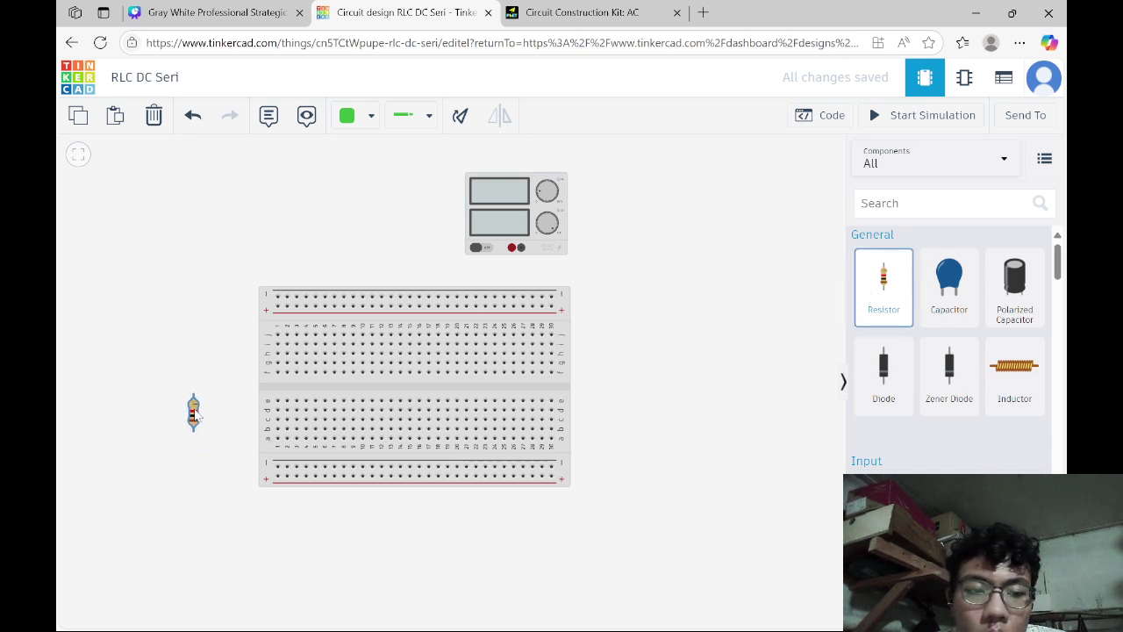
drag(894, 284, 655, 382)
drag(856, 303, 703, 382)
Step: Add an inductor and a capacitor to the right of the breadboard and nudge the power supply slightly
drag(1014, 373, 605, 313)
drag(949, 279, 693, 314)
drag(515, 223, 525, 233)
Step: Move the inductor onto the breadboard, rotate it upright and seat it across the centre gap in column 13
drag(601, 319, 378, 394)
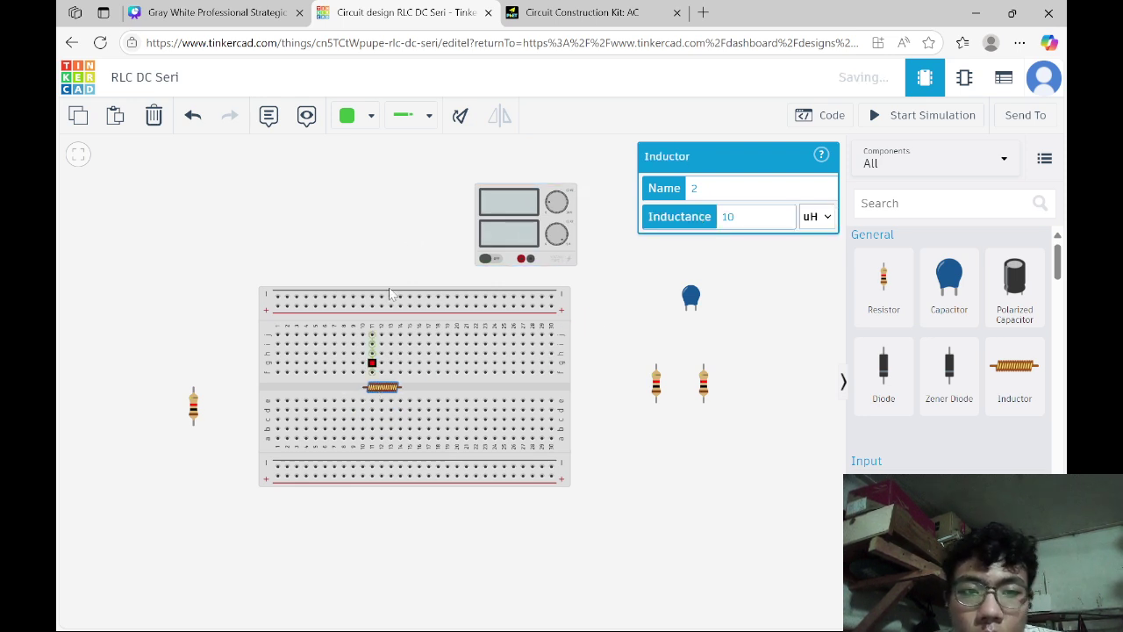
click(460, 115)
click(461, 115)
click(462, 118)
click(465, 123)
click(462, 122)
click(462, 122)
click(464, 122)
click(465, 122)
click(465, 122)
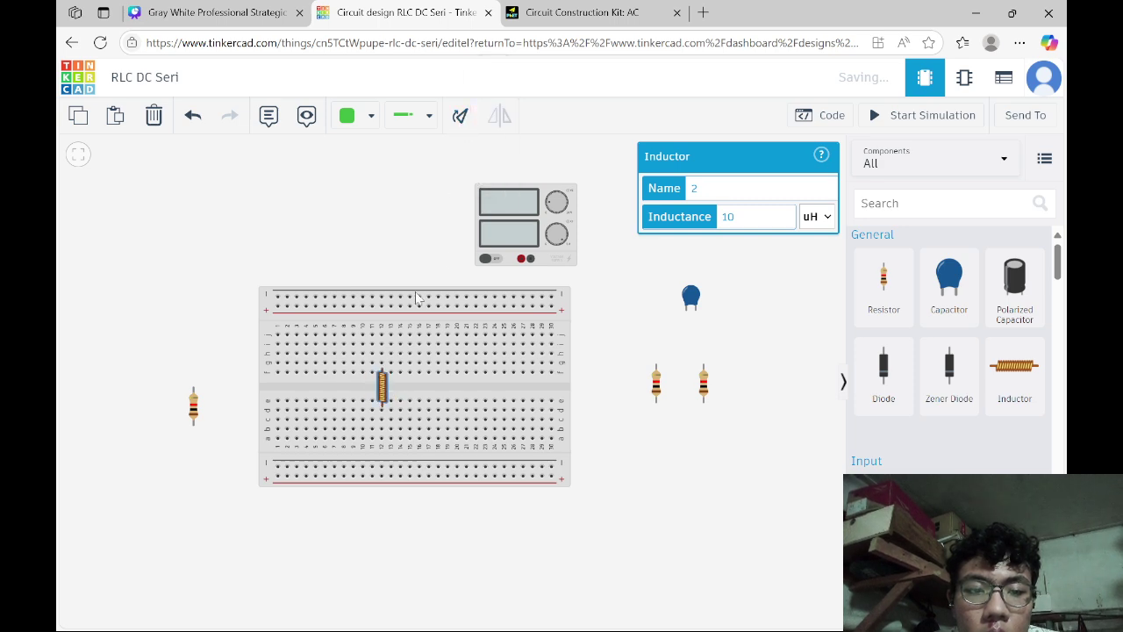
drag(382, 399, 395, 385)
click(383, 391)
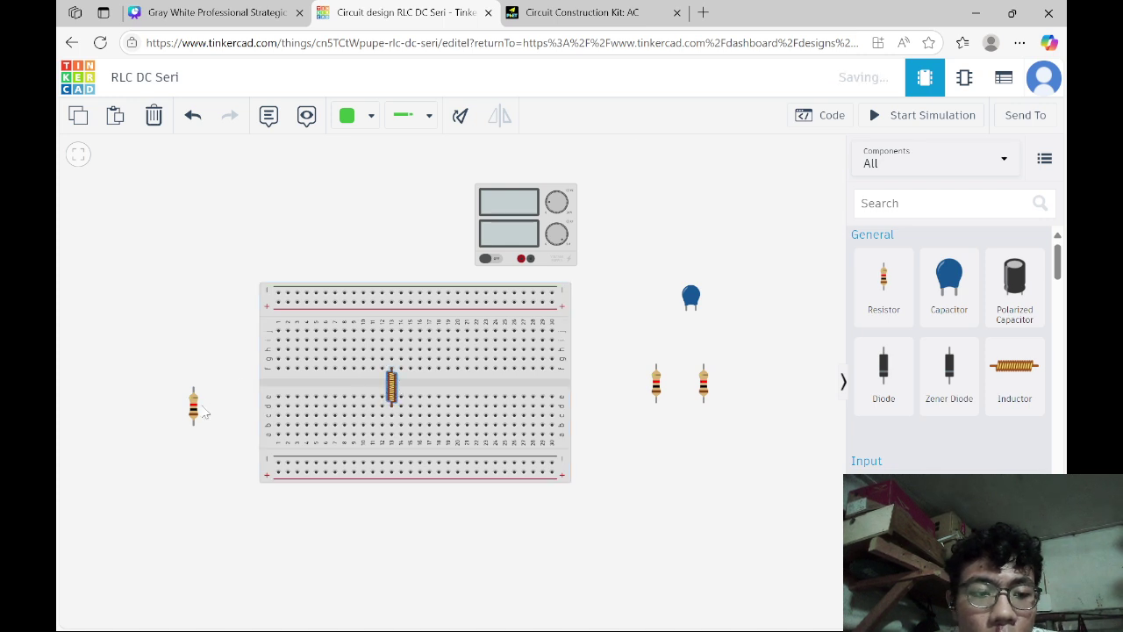
Step: Seat the left resistor across the centre gap in column 1 and a second, rotated to horizontal, in row d from column 1 to 5
drag(195, 409, 272, 382)
click(654, 383)
click(462, 116)
double_click(462, 116)
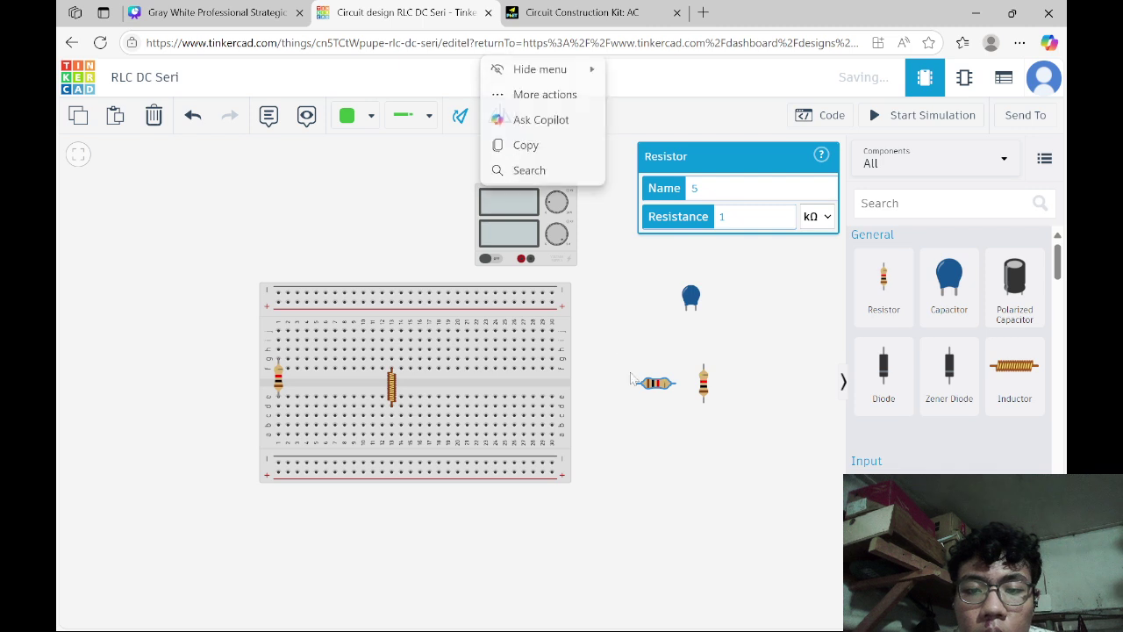
drag(656, 384, 302, 409)
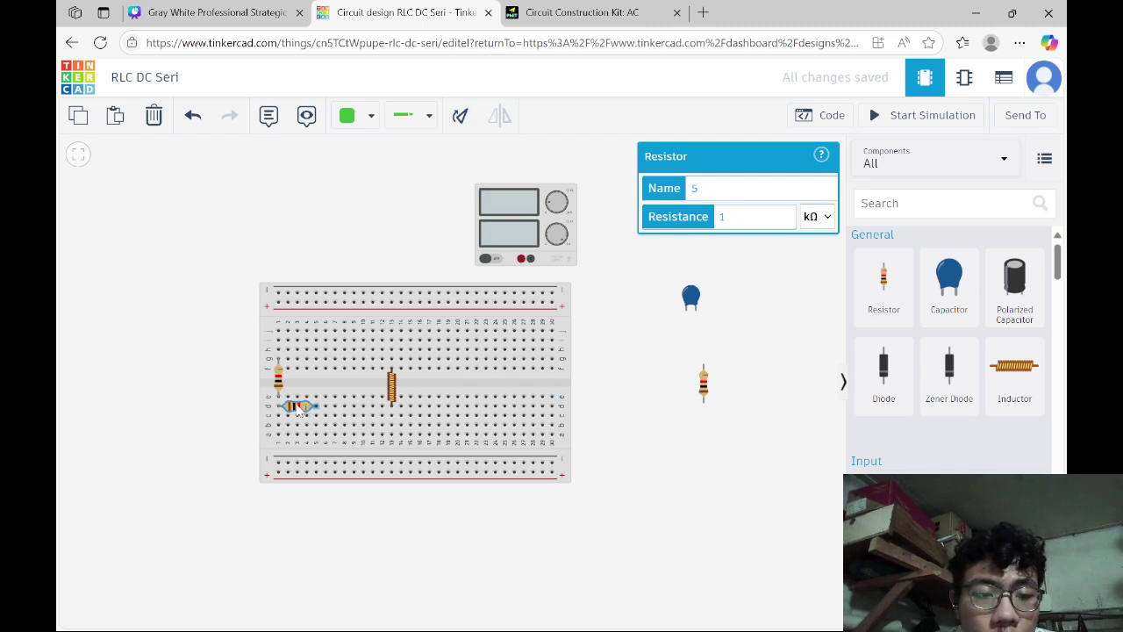
Step: Seat the remaining resistor across the centre gap in column 21 and move the capacitor beside the breadboard's right edge
drag(723, 389, 417, 378)
click(656, 383)
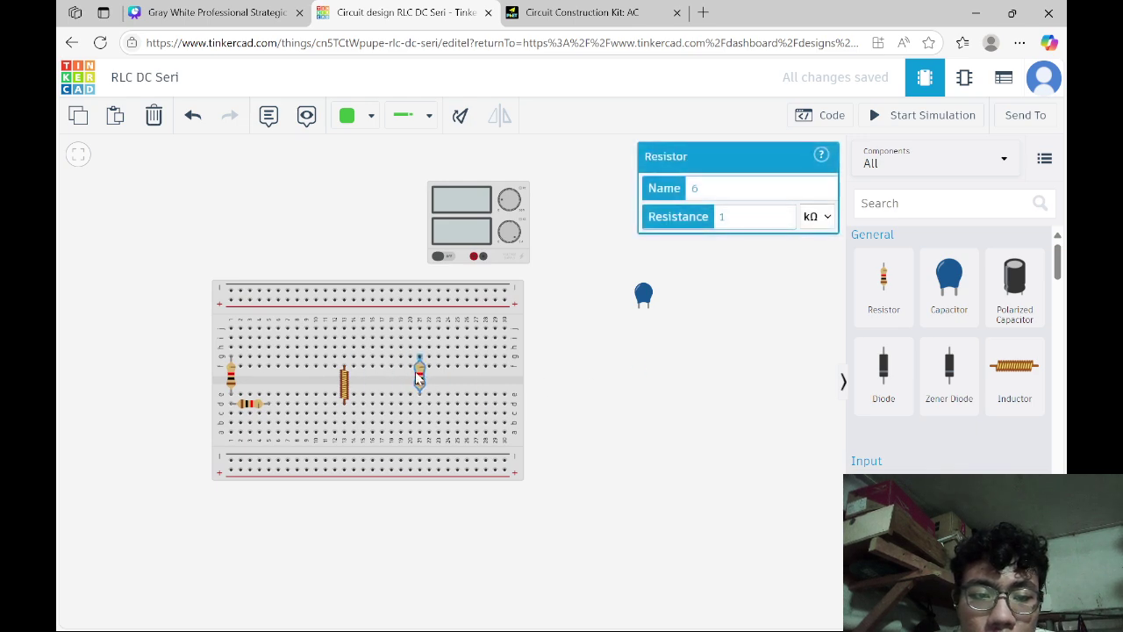
drag(644, 295, 436, 342)
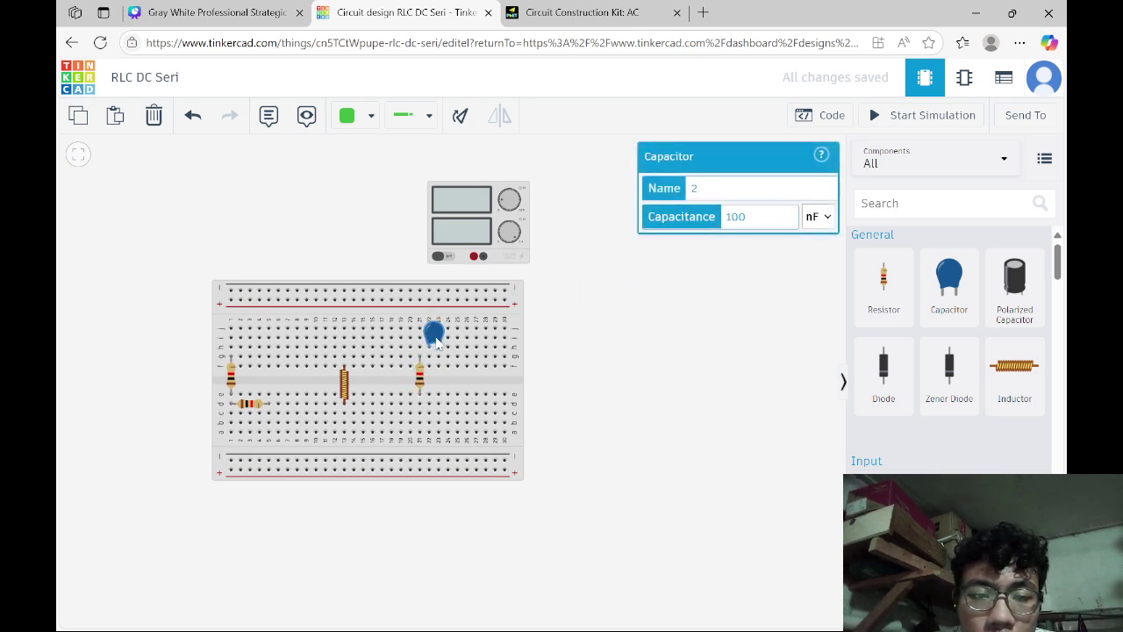
key(ctrl+z)
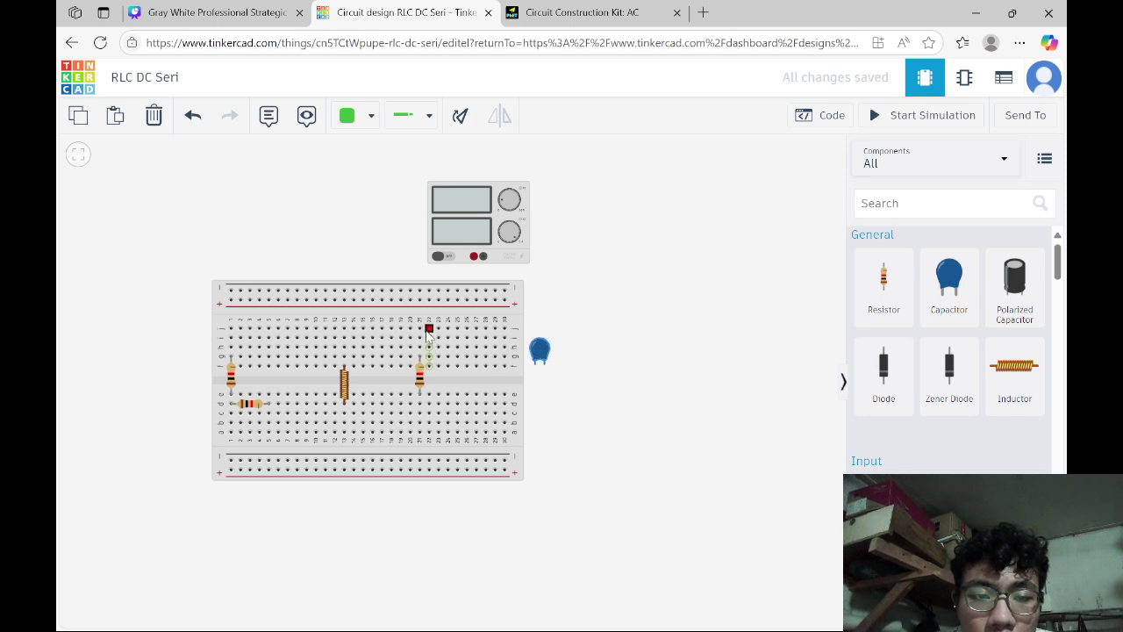
Step: Wire the power supply's positive terminal to the upper positive rail and its negative terminal to the upper negative rail
click(473, 256)
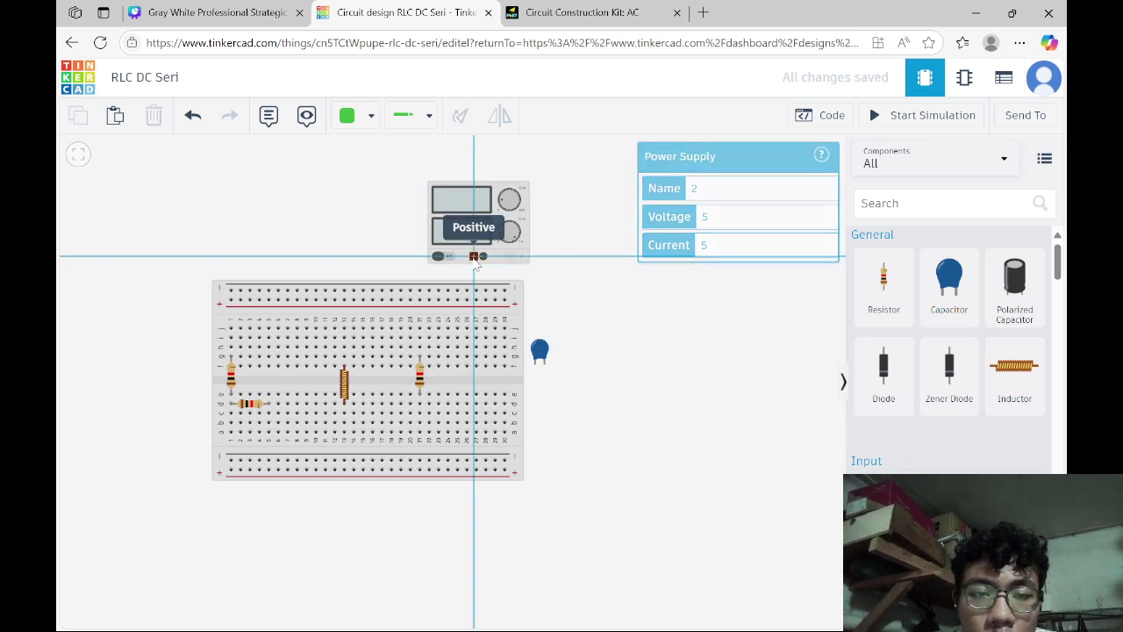
click(474, 300)
mouse_move(467, 189)
mouse_down()
mouse_move(487, 198)
mouse_move(472, 198)
mouse_up()
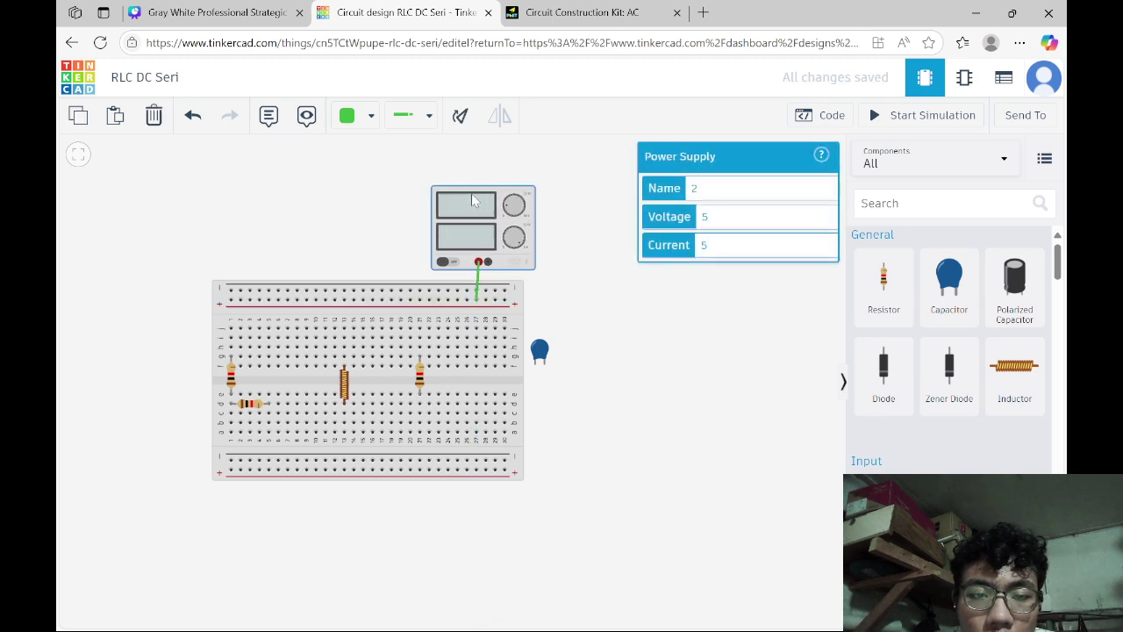
drag(504, 253, 500, 253)
click(483, 262)
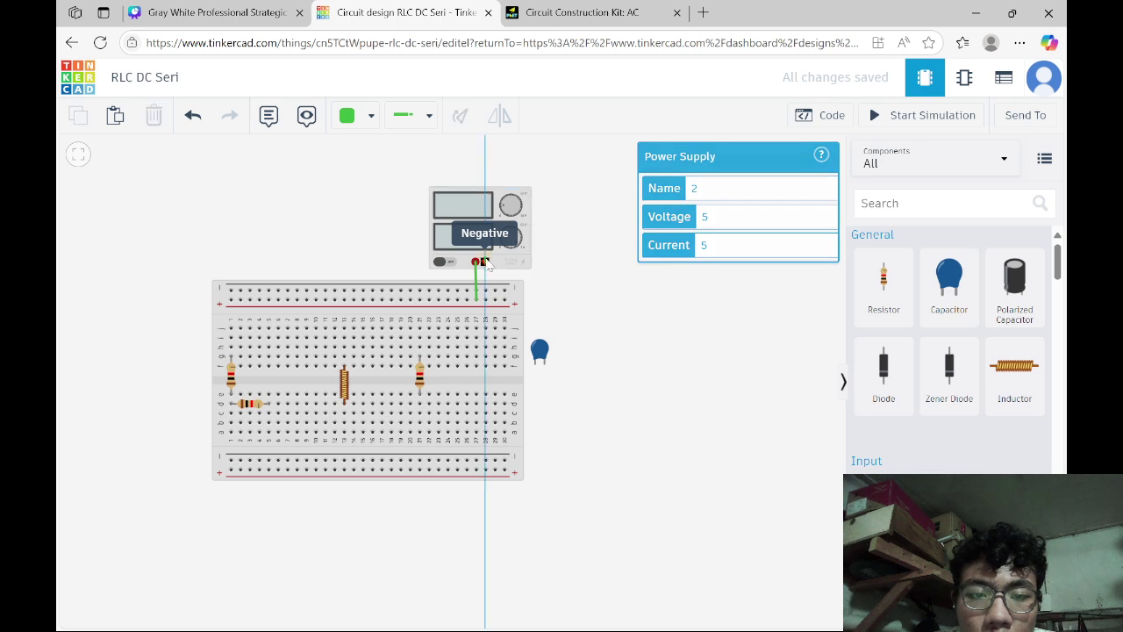
click(485, 290)
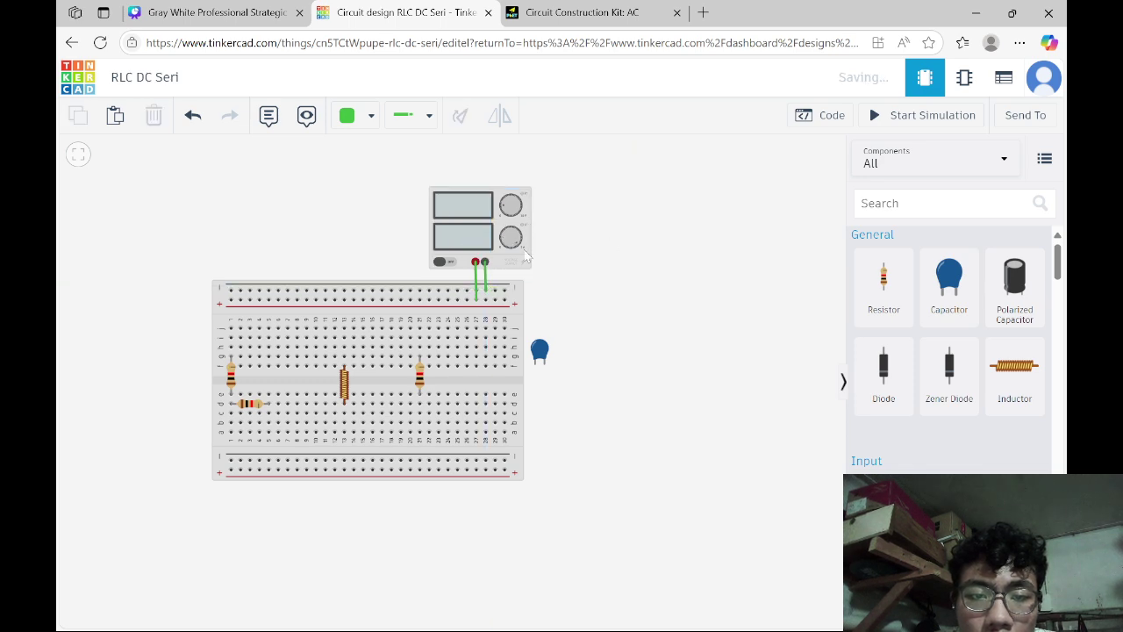
Step: Color the power supply's negative wire black and its positive wire red
click(425, 115)
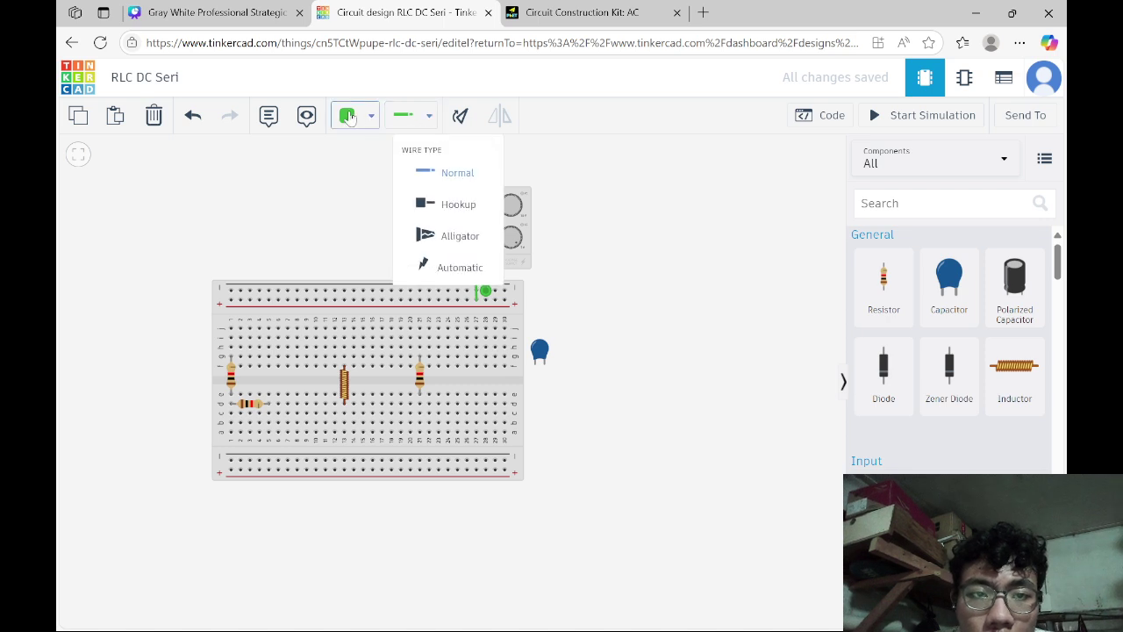
click(362, 115)
click(388, 168)
click(477, 276)
click(371, 115)
click(386, 194)
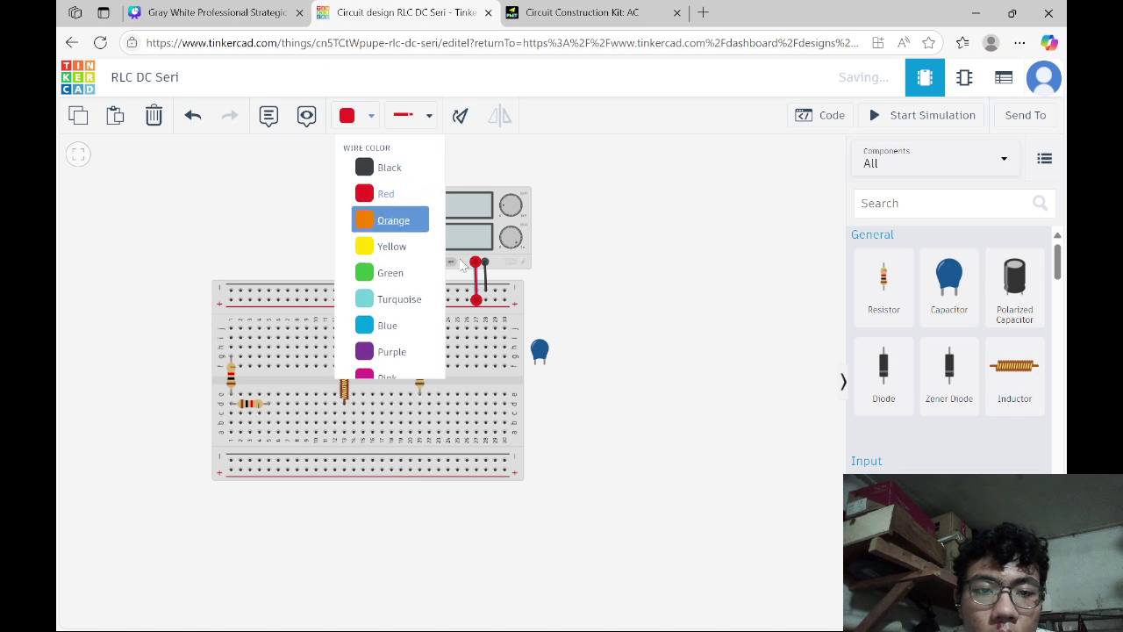
Step: Wire column 22 to the upper positive rail and seat the capacitor in columns 21 and 22 above the resistor
drag(540, 351, 463, 339)
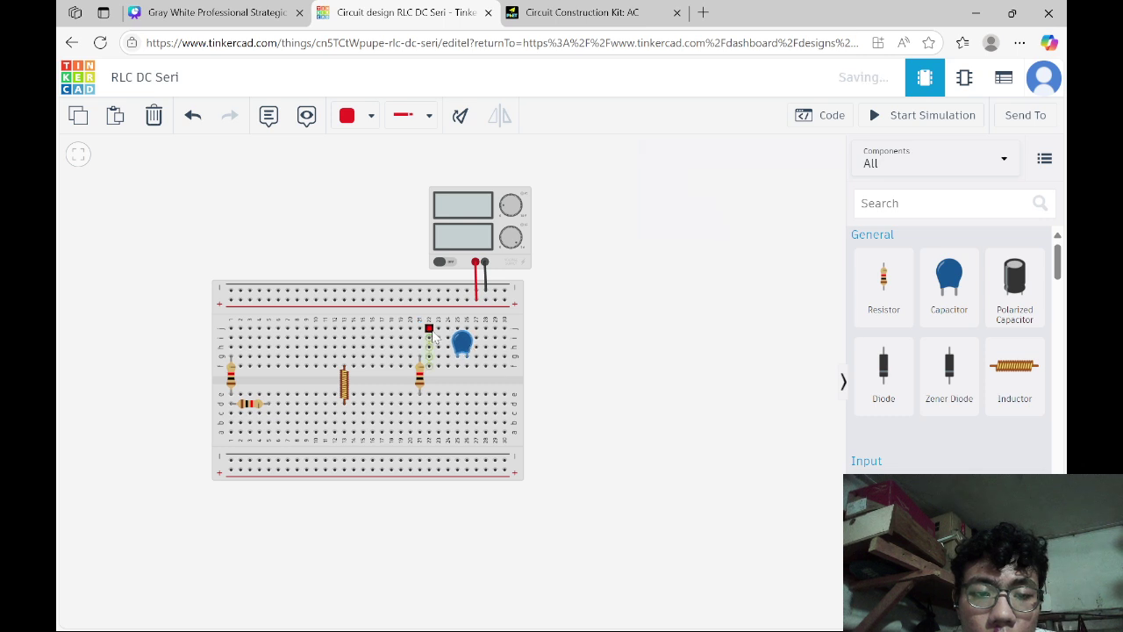
click(429, 329)
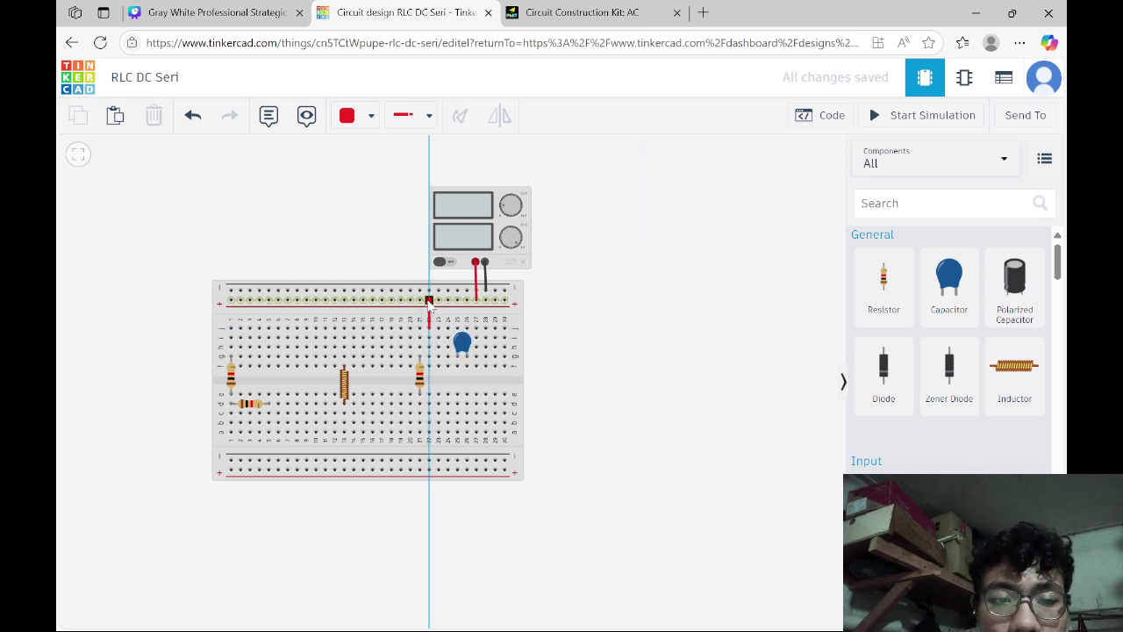
click(429, 301)
drag(462, 341, 427, 338)
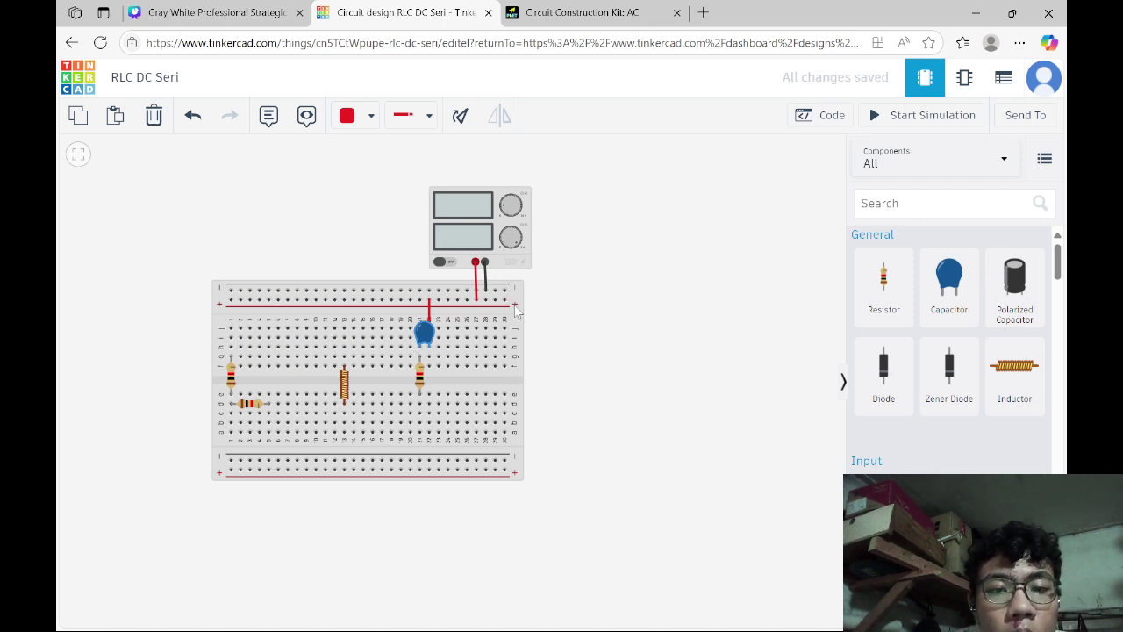
Step: Wire row j of columns 1 and 13 to the upper positive rail
click(231, 328)
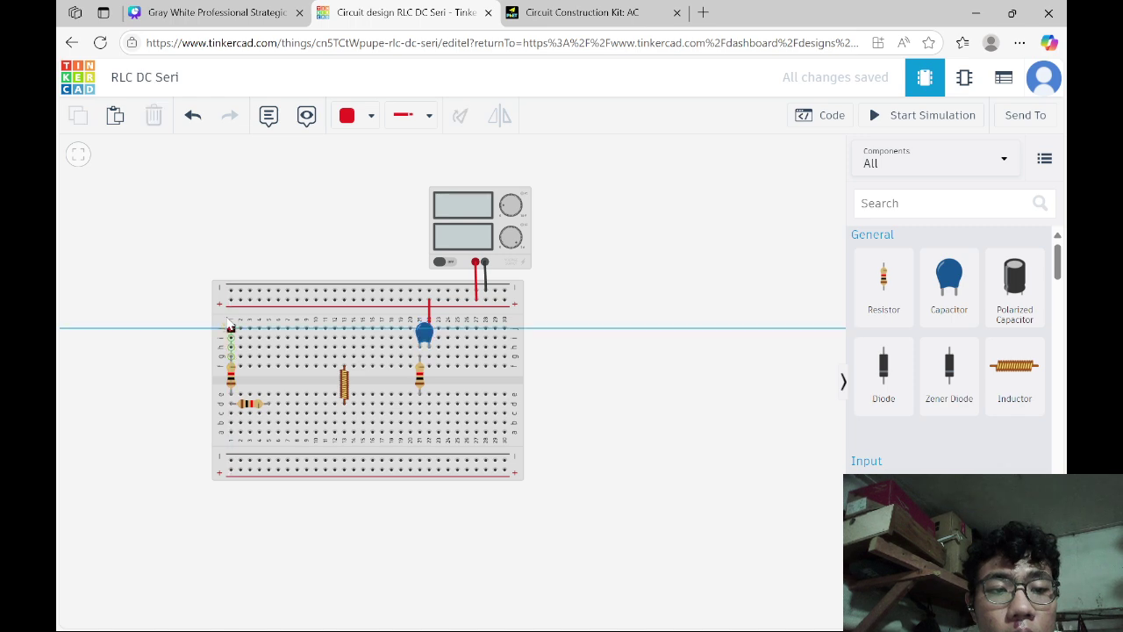
click(230, 300)
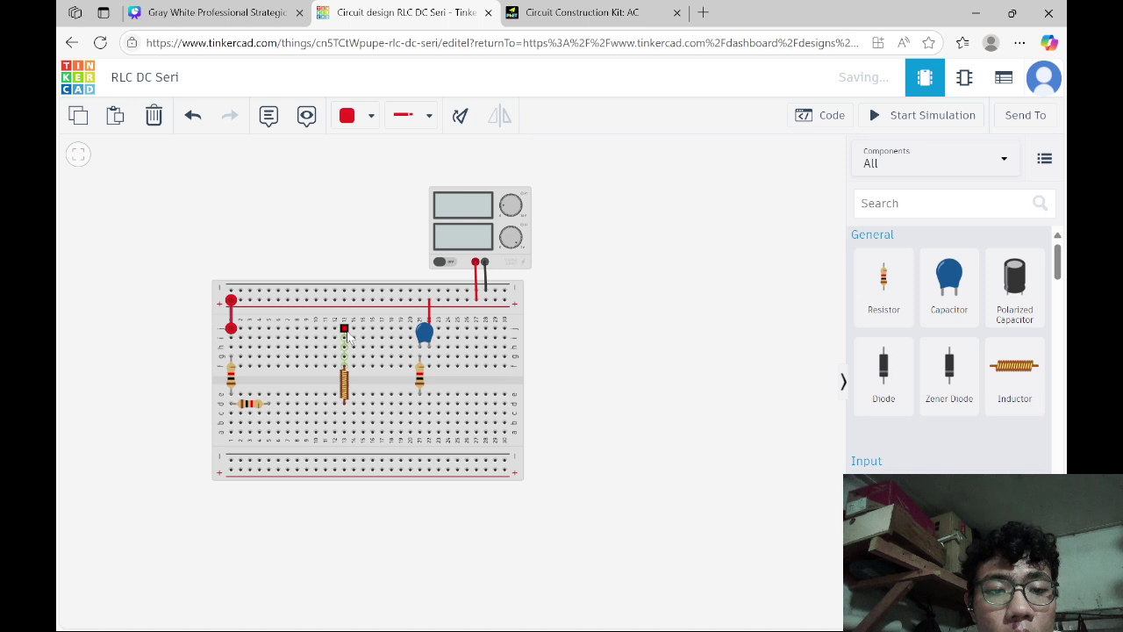
click(344, 328)
click(344, 300)
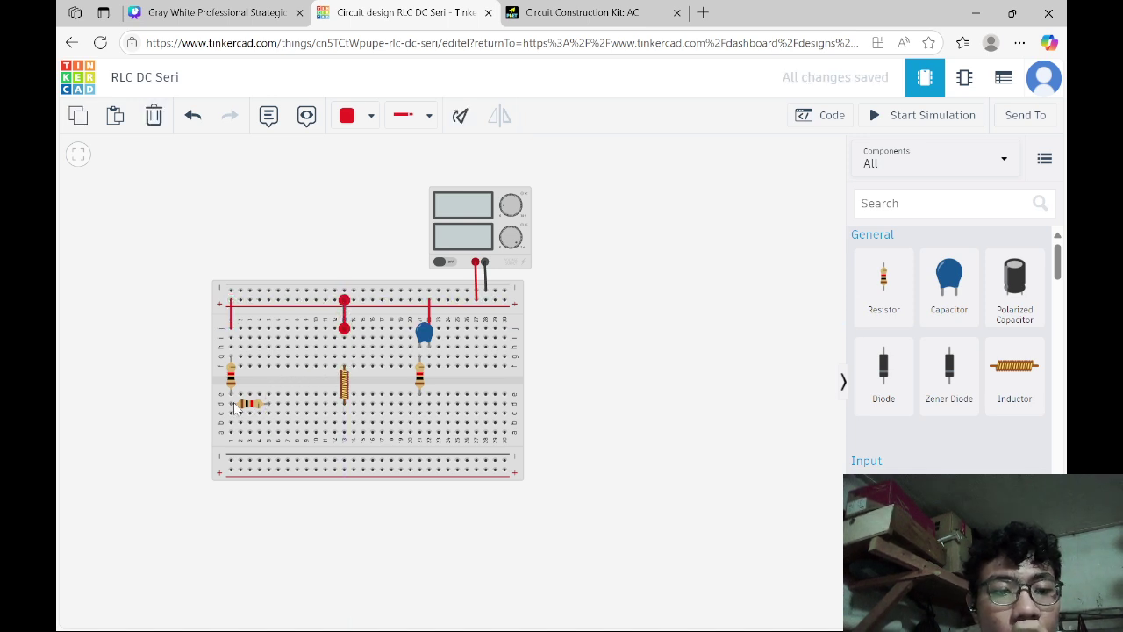
Step: Wire row a of columns 5 and 13 to the lower negative rail
click(268, 431)
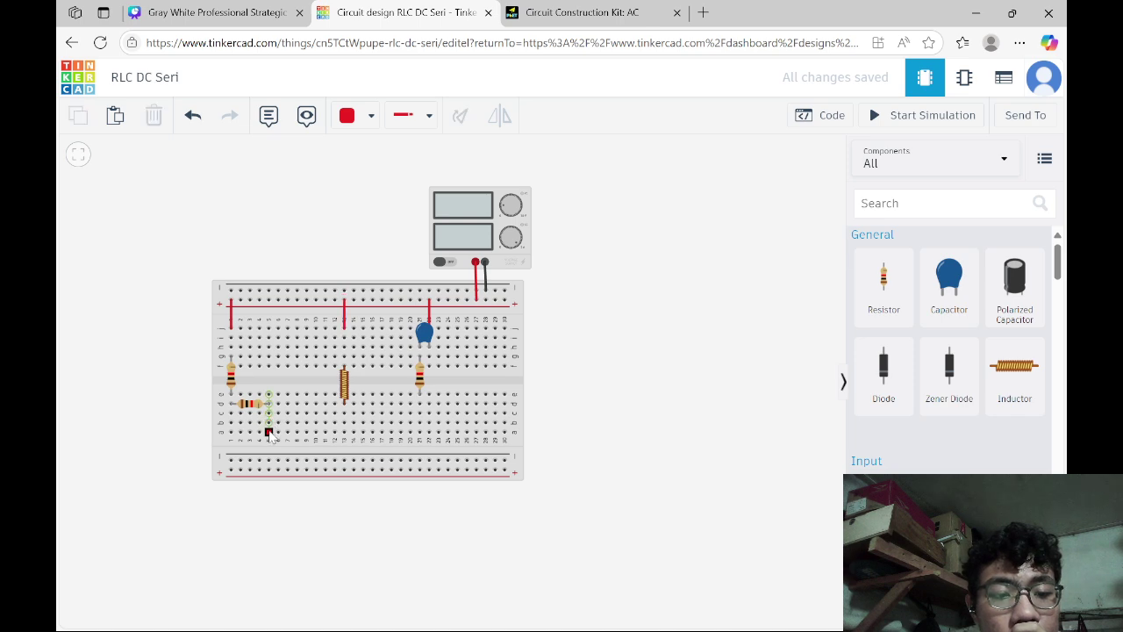
click(269, 459)
click(344, 431)
click(344, 460)
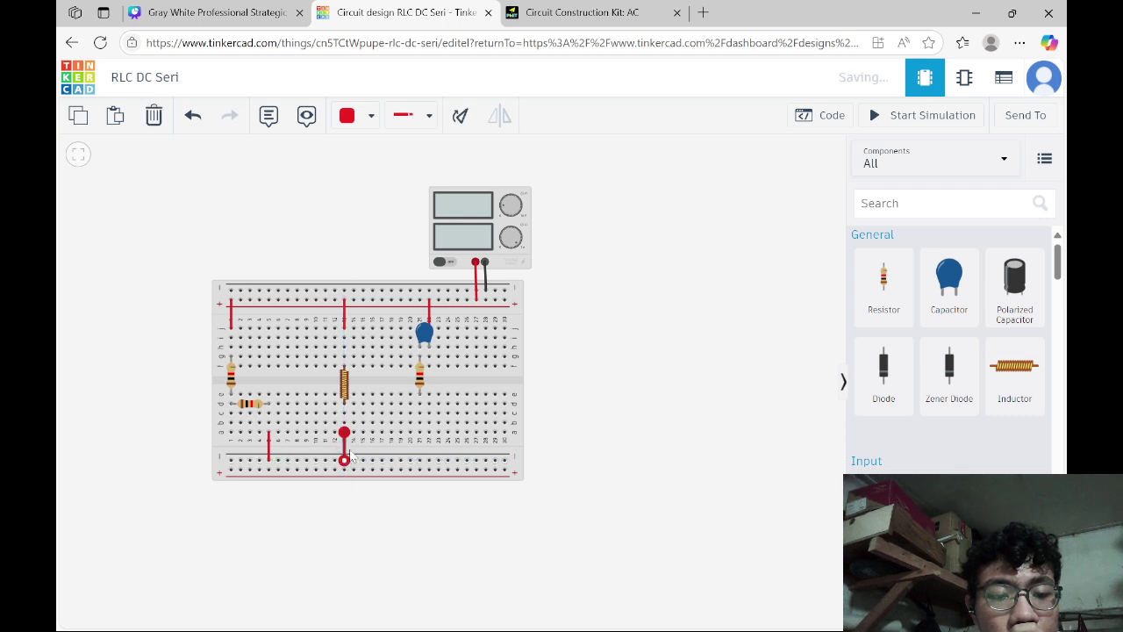
Step: Wire row a of column 21 to the lower negative rail and color that wire black
click(419, 431)
click(420, 459)
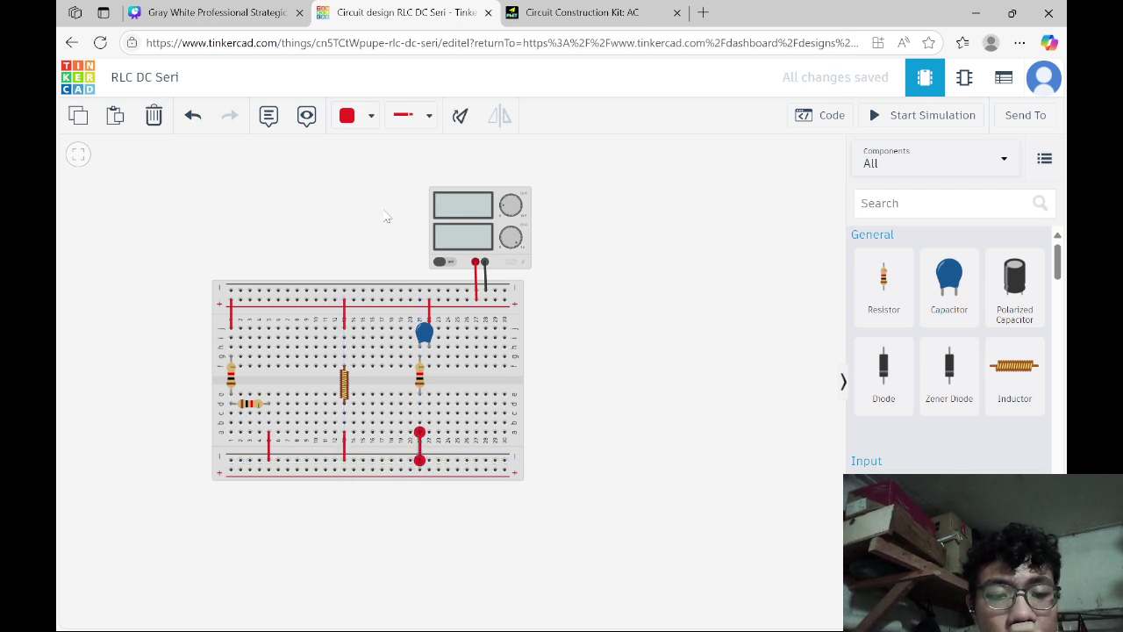
click(429, 115)
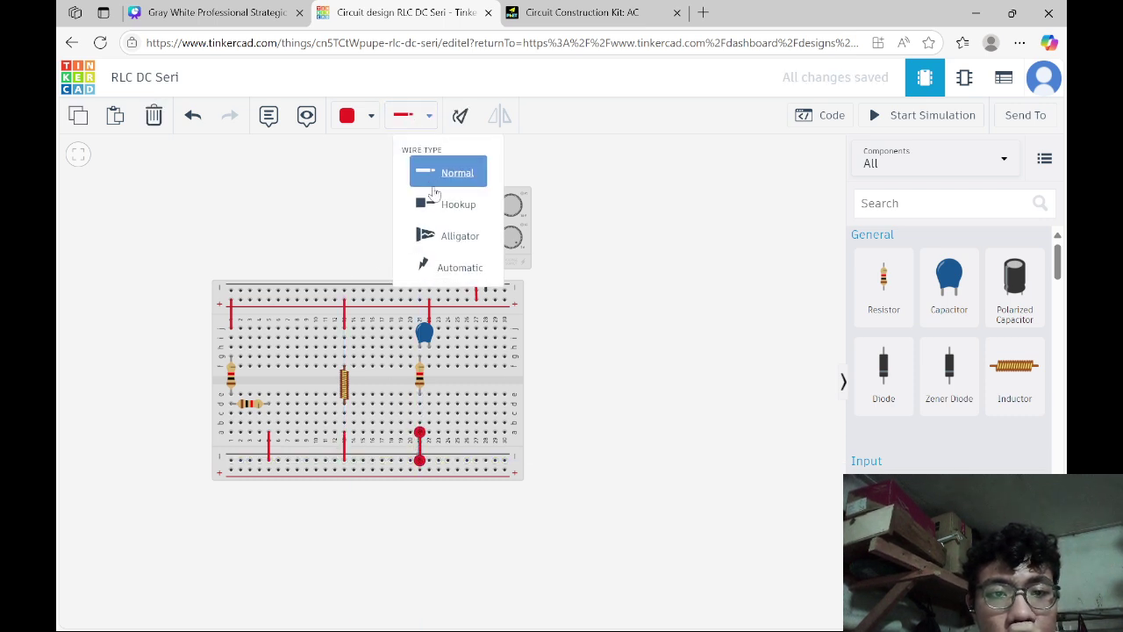
click(372, 115)
click(389, 169)
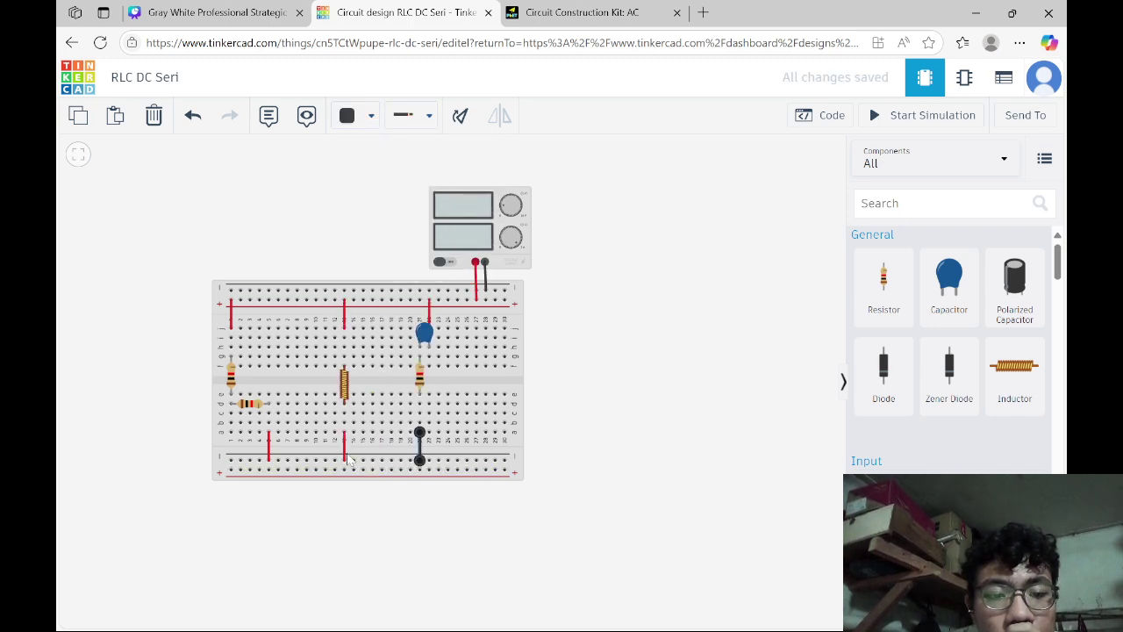
Step: Color the lower negative rail wires at columns 13 and 5 black
click(345, 450)
click(368, 115)
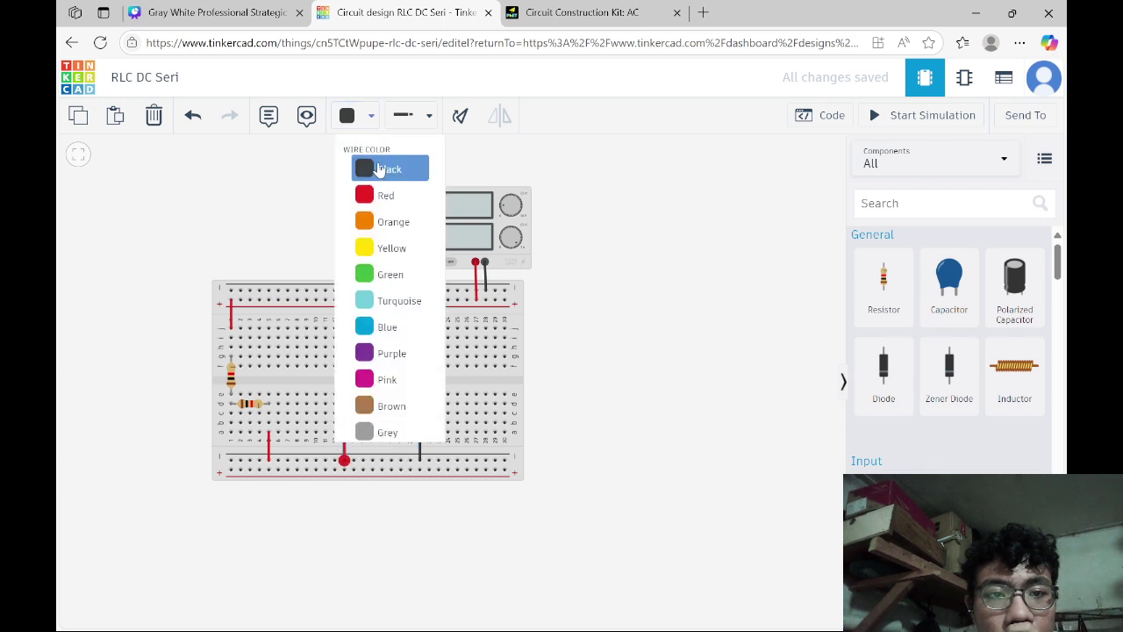
click(389, 165)
click(270, 446)
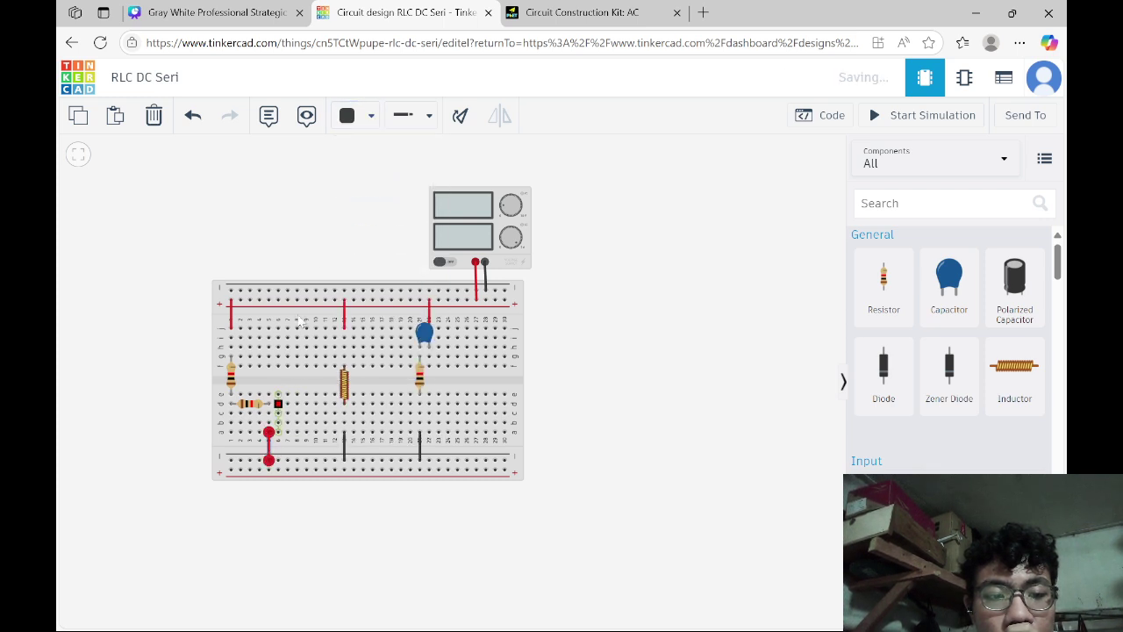
click(369, 115)
click(386, 169)
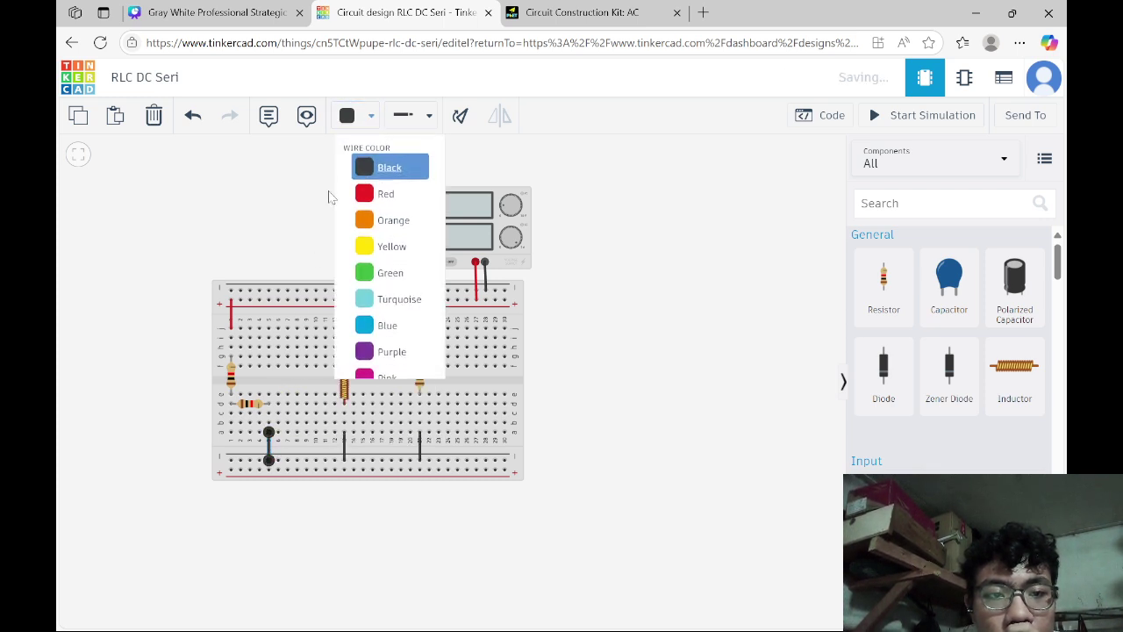
Step: Link the upper and lower negative rails at column 1 with a black wire routed outside the breadboard's edge
click(231, 291)
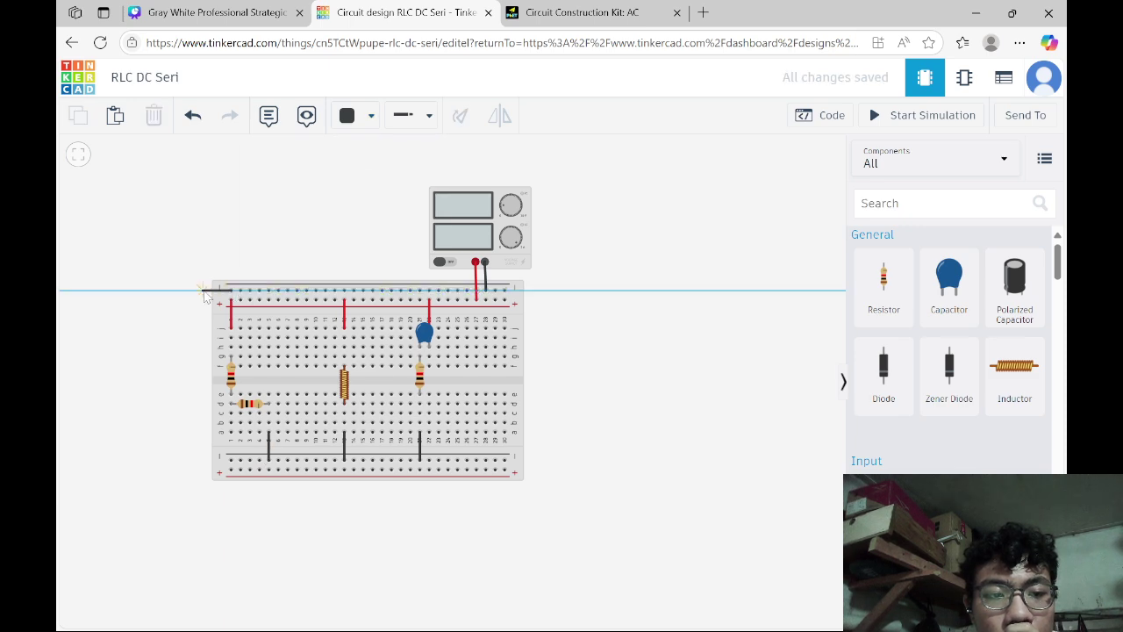
click(180, 291)
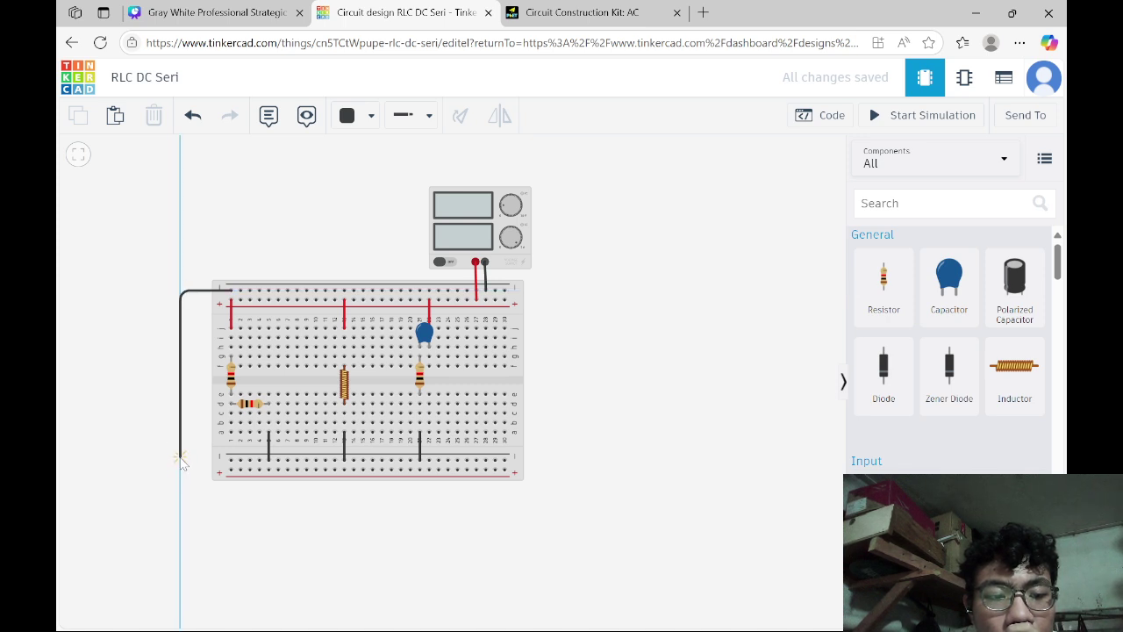
click(180, 460)
click(231, 461)
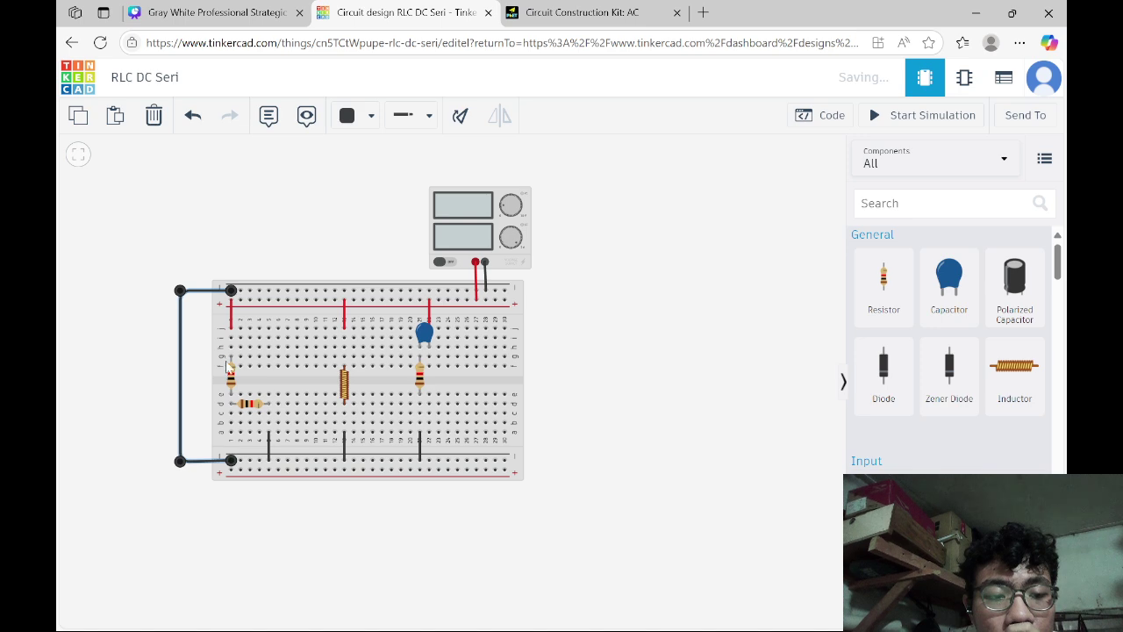
Step: Set the wire color to red and link the upper and lower positive rails at column 1, routed just inside the negative link
click(351, 115)
click(377, 191)
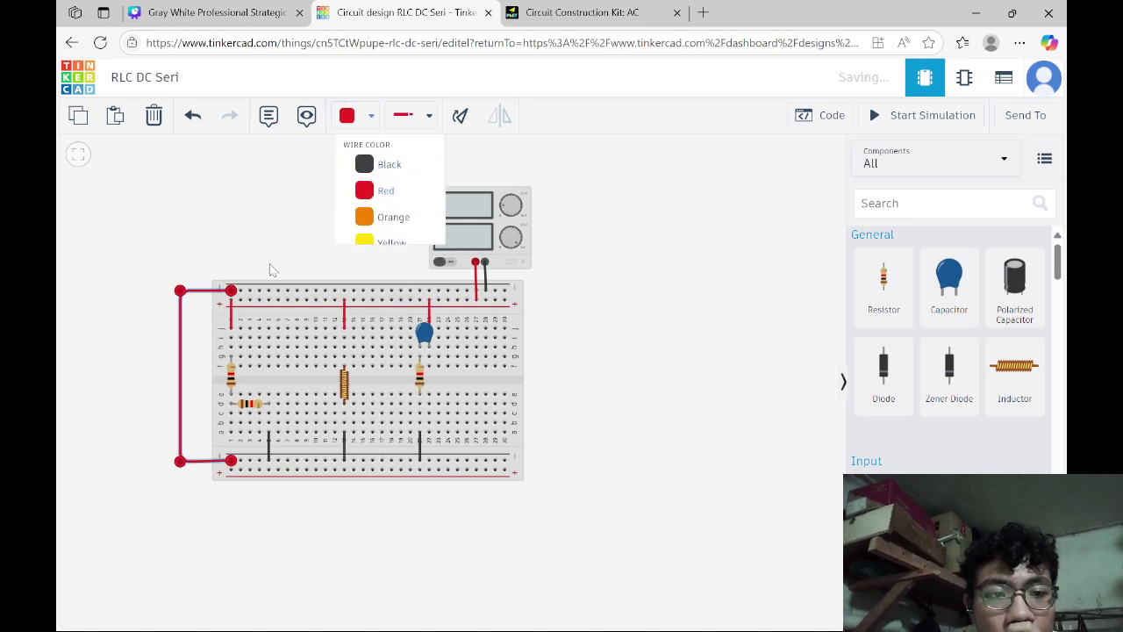
click(232, 302)
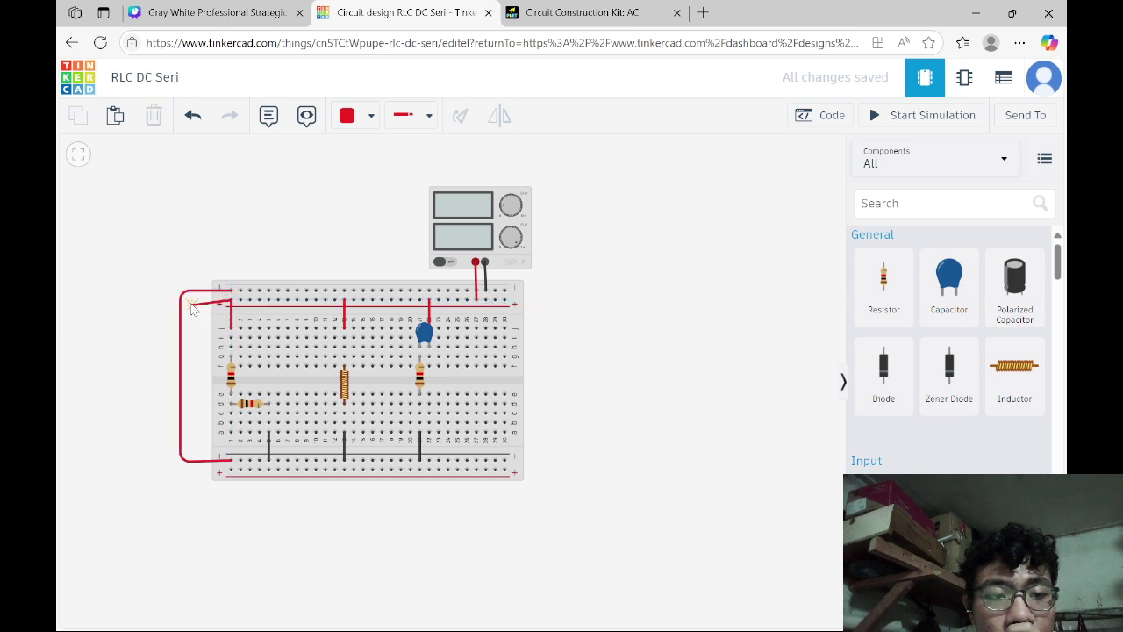
click(191, 302)
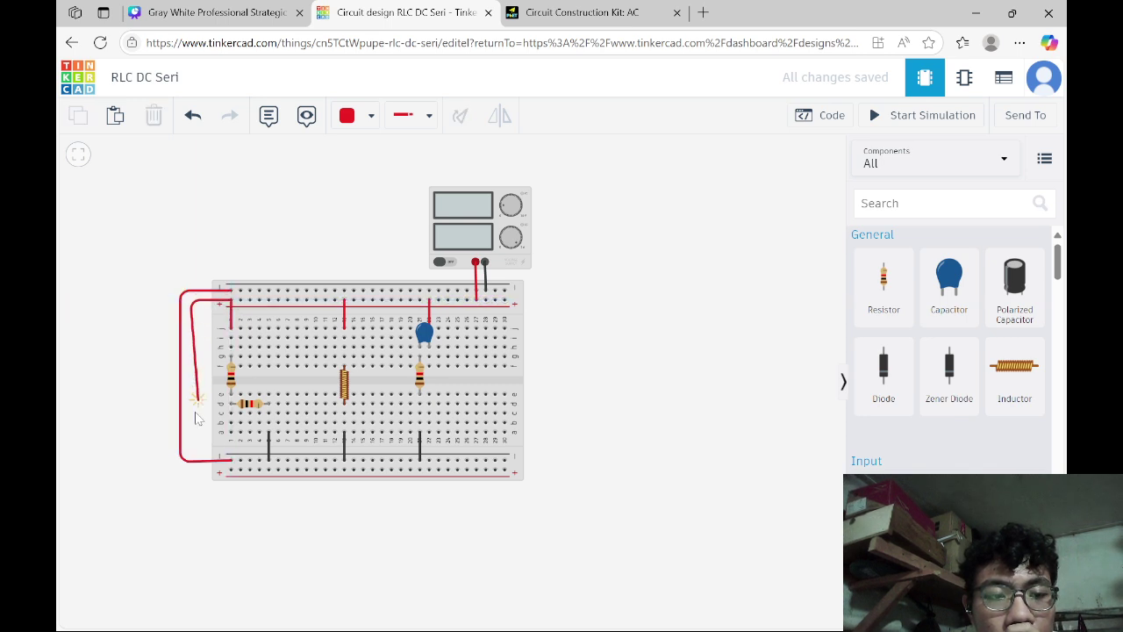
click(190, 470)
click(231, 470)
Step: Color the outer wire linking the two negative rails black
click(178, 325)
click(348, 120)
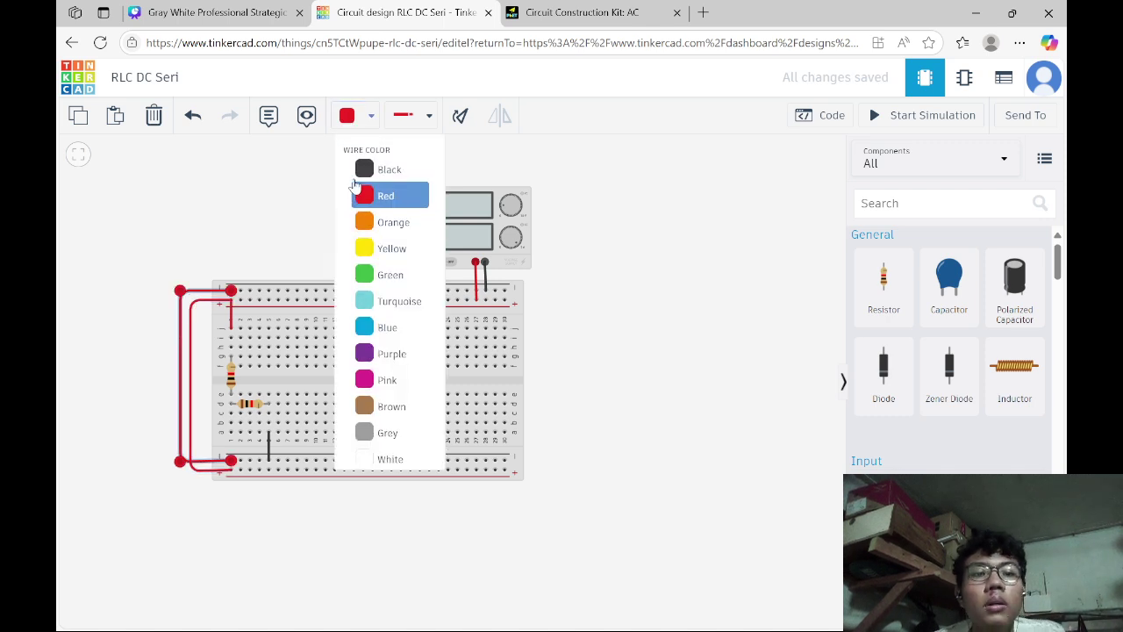
click(368, 167)
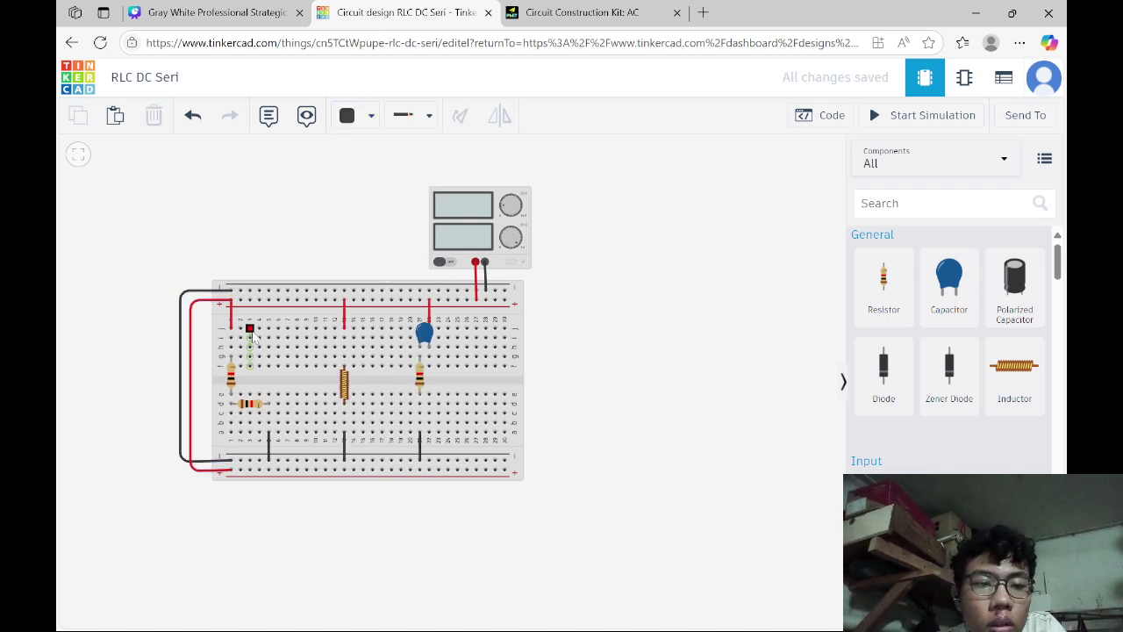
Step: Hide the component library and frame the whole circuit to review its wiring
key(f)
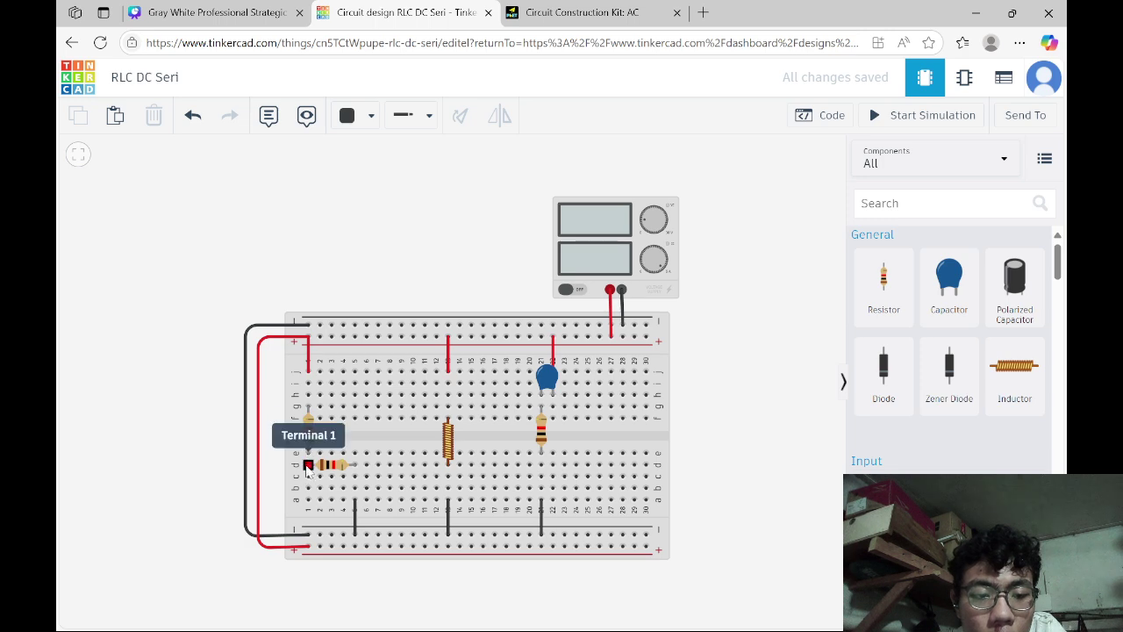
drag(308, 452, 308, 487)
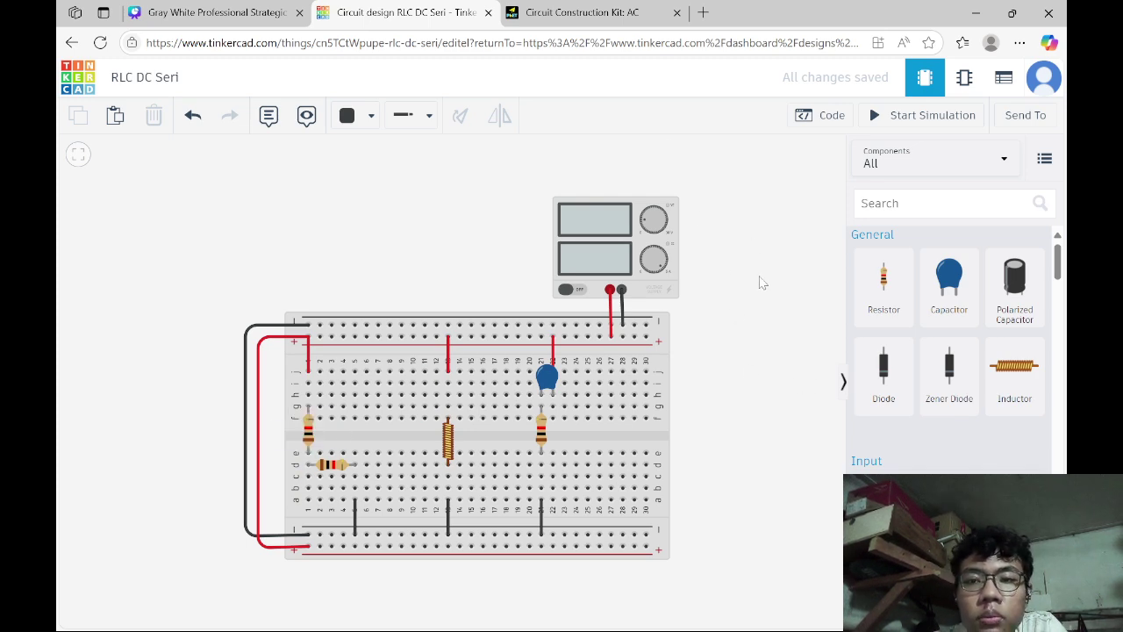
scroll(762, 280, down, 3)
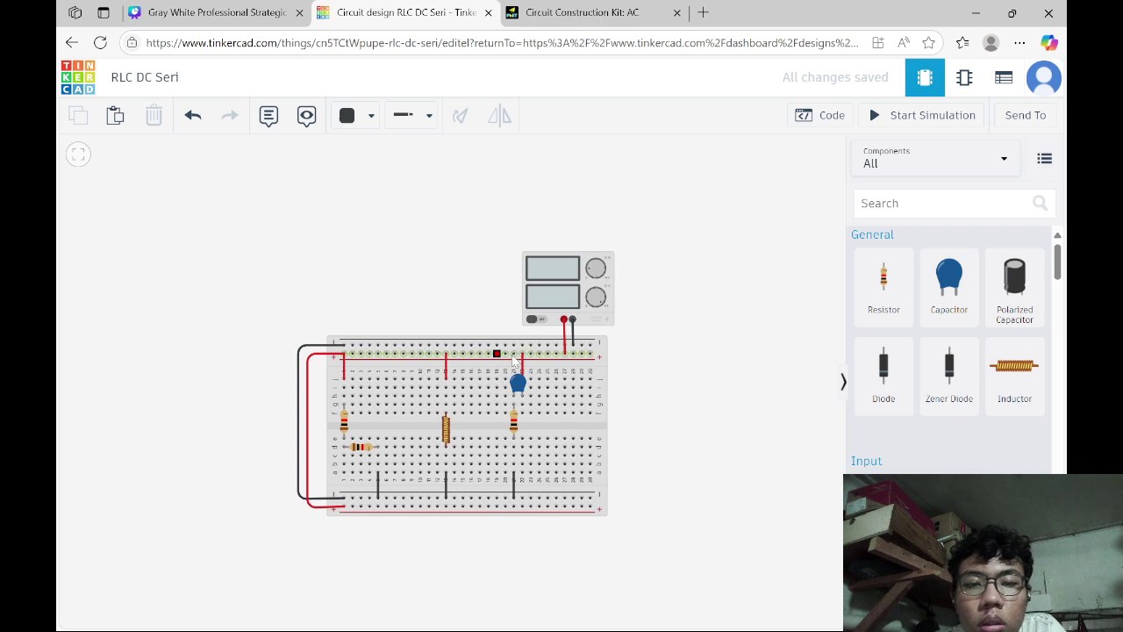
click(845, 384)
drag(342, 385, 248, 403)
scroll(448, 293, up, 2)
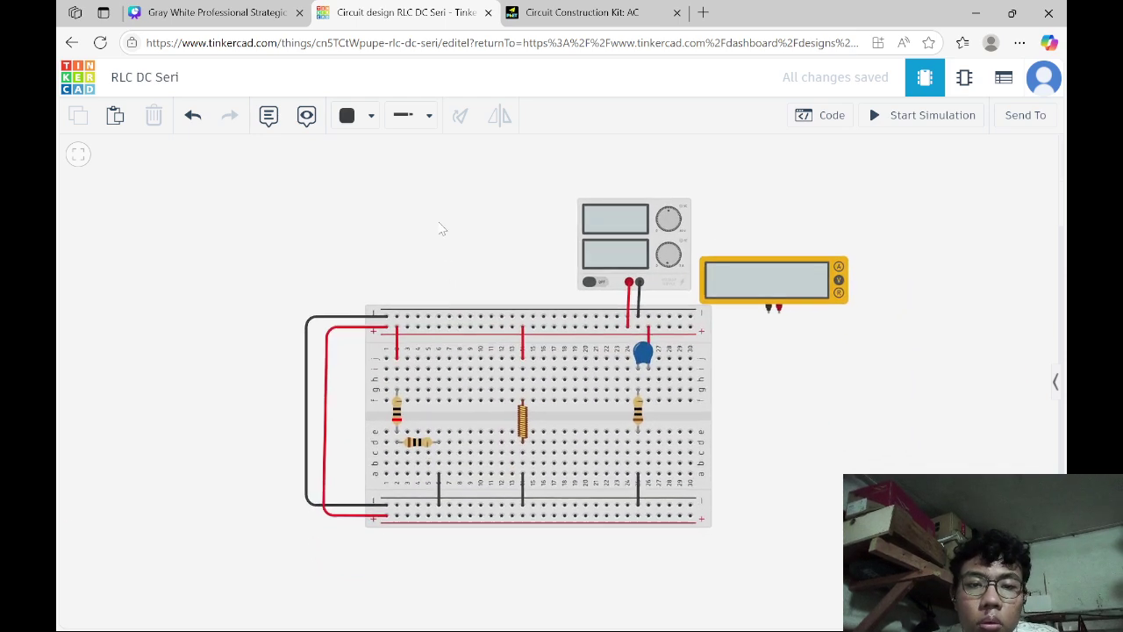
Step: Switch to the Canva presentation and view the slide titled "Hasil Pengukuran Resistor Rangkaian RLC Seri Arus DC"
key(alt+Tab)
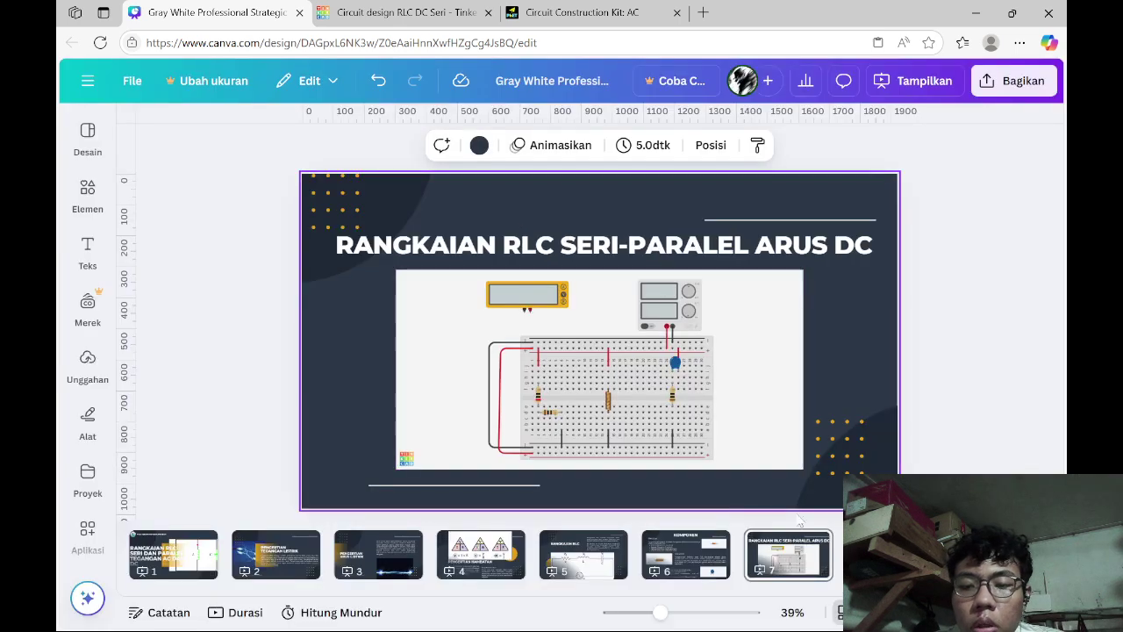
key(ctrl+v)
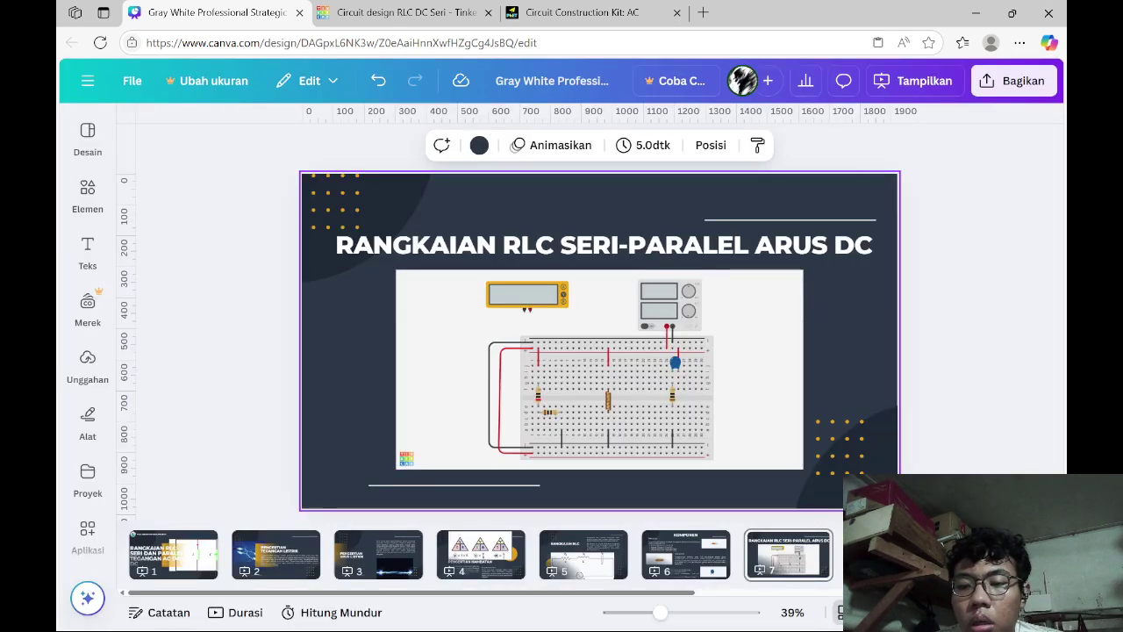
click(890, 554)
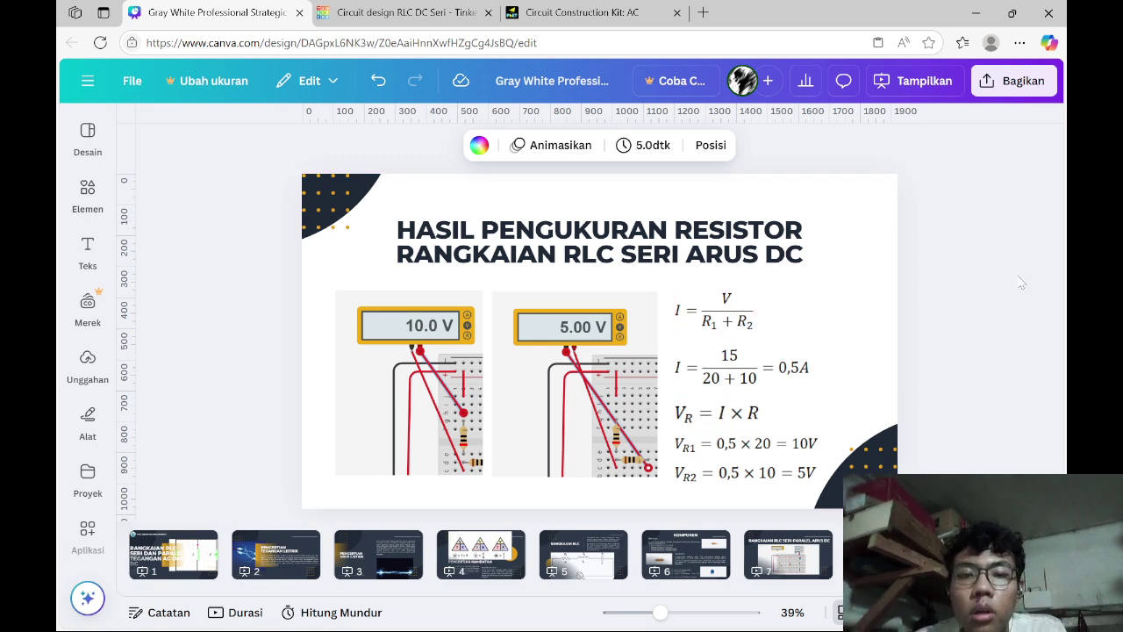
Step: Switch back to the Tinkercad circuit and show the properties of the vertical resistor in column 2
key(alt+Tab)
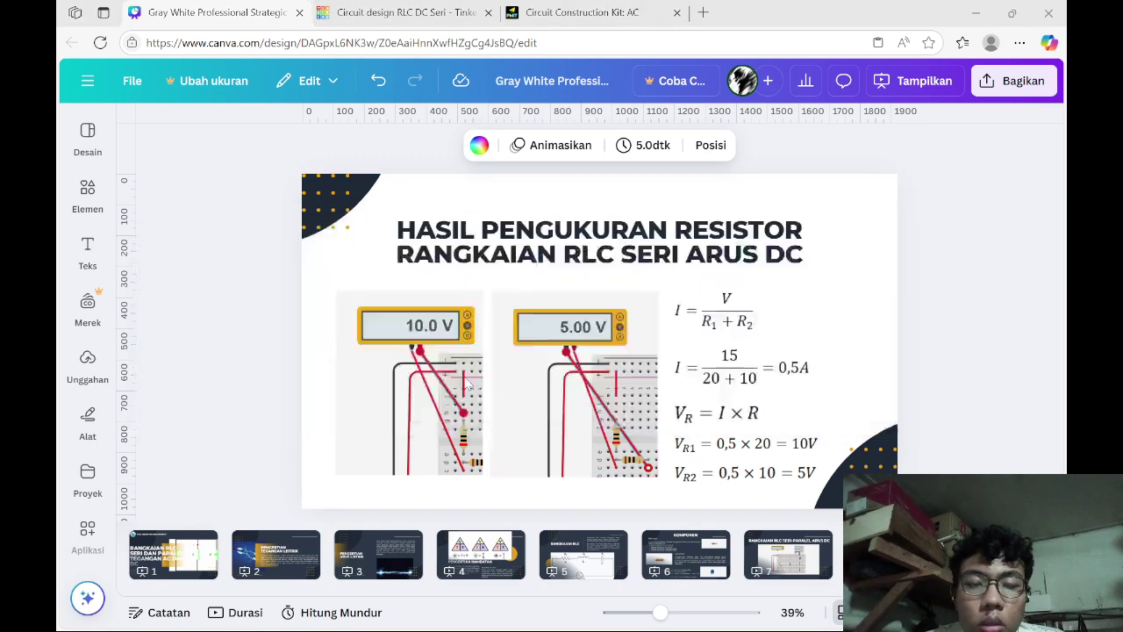
click(397, 419)
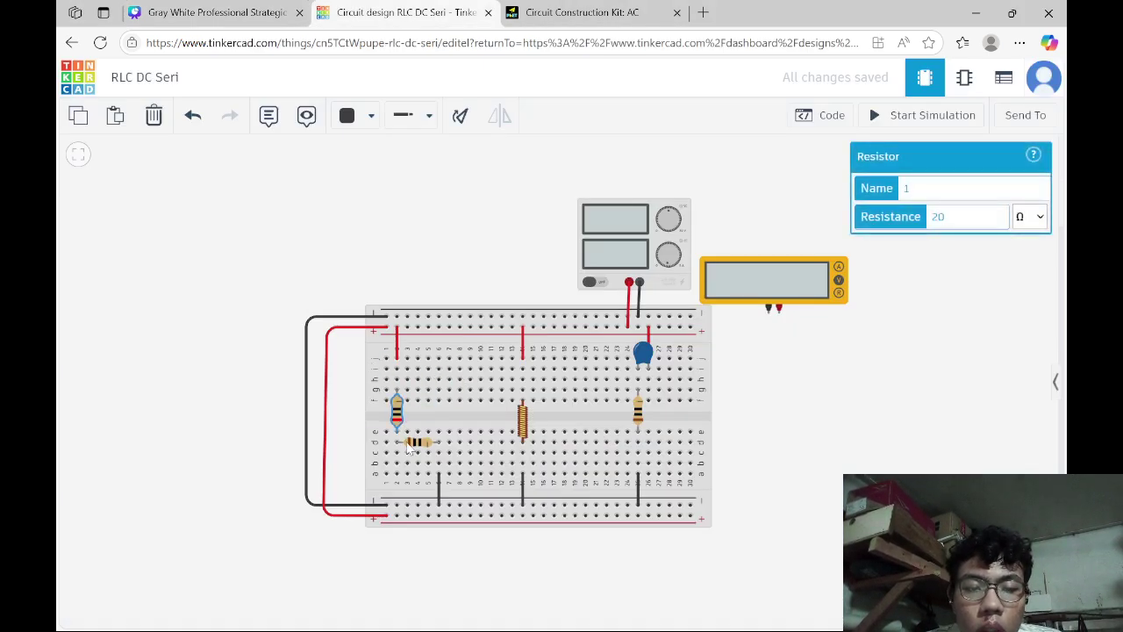